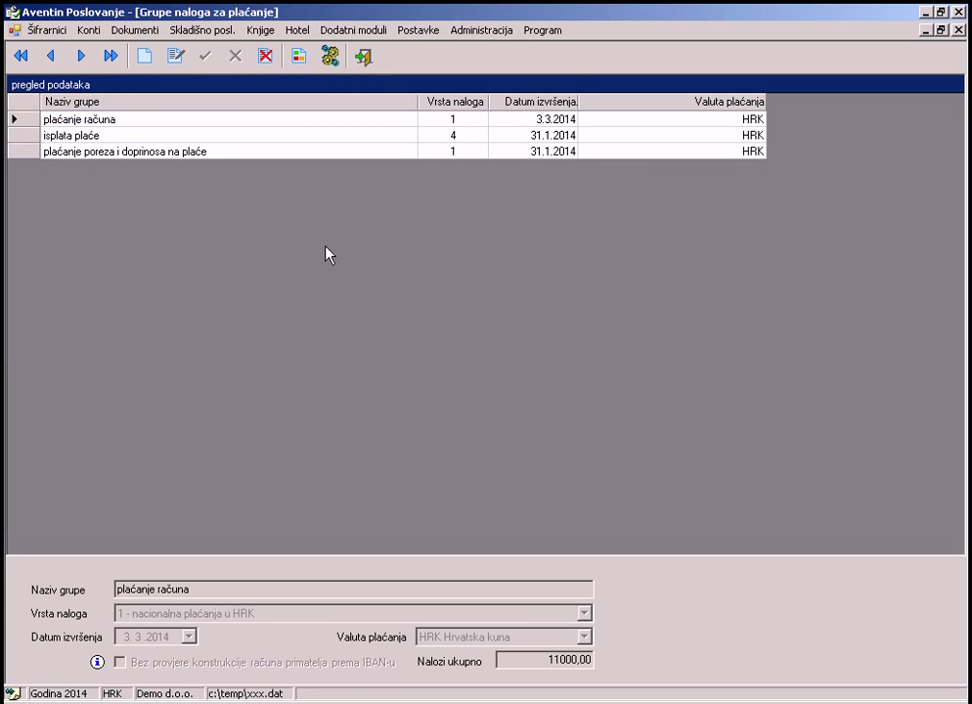
Start a new payment order group named "plaćanje računa 2" with order type "1 - nacionalna plaćanja u HRK"
{"action": "left_click", "coordinate": [144, 60]}
{"action": "left_click", "coordinate": [246, 587]}
{"action": "type", "text": "plaćan"}
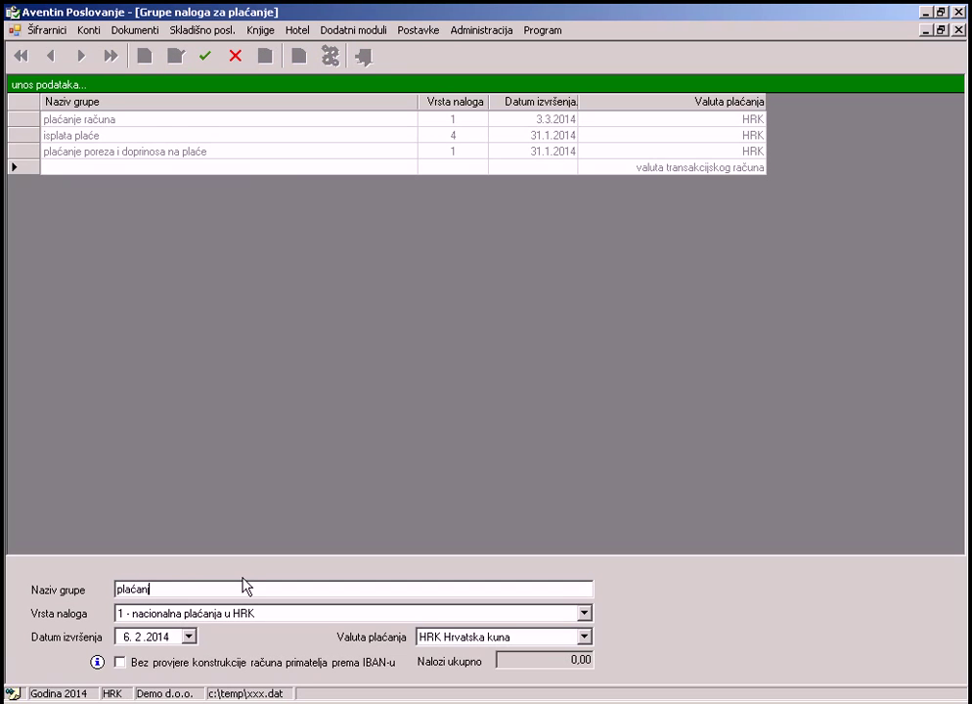
{"action": "type", "text": "je računa 2"}
{"action": "left_click", "coordinate": [352, 616]}
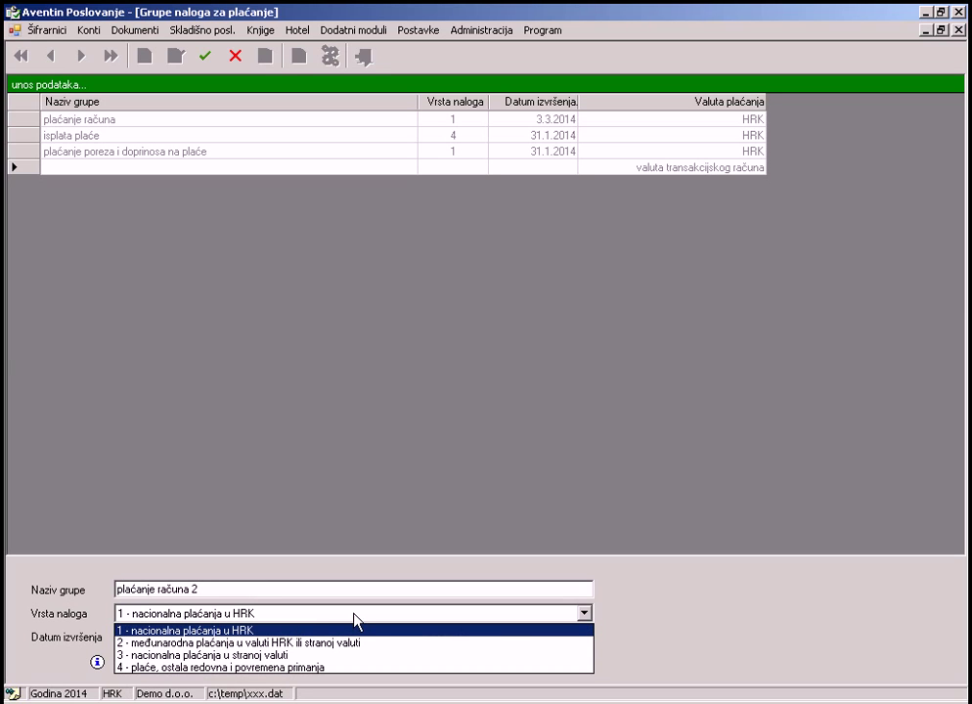
{"action": "left_click", "coordinate": [391, 630]}
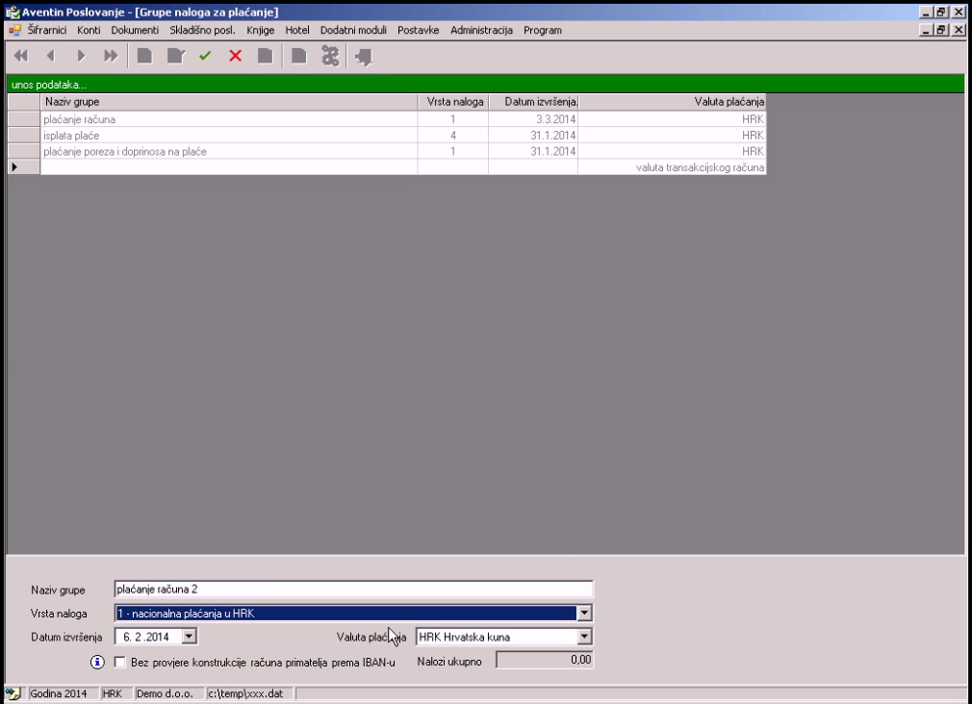
Set the group's execution date to 7.2.2014 and its payment currency to HRK Hrvatska kuna, and save the group
{"action": "left_click", "coordinate": [190, 638]}
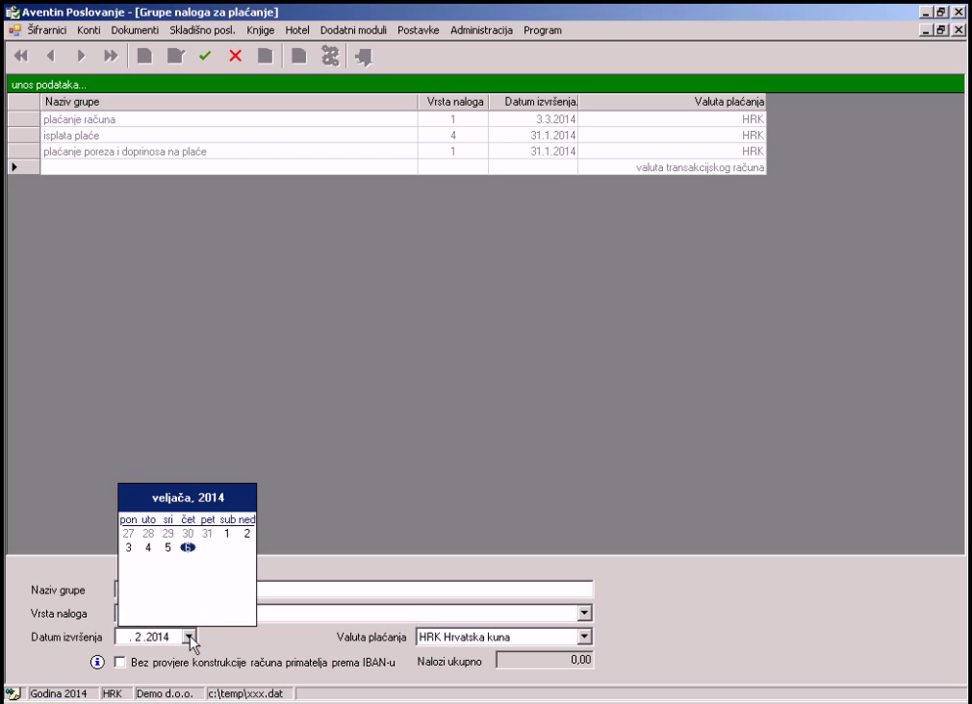
{"action": "left_click", "coordinate": [209, 549]}
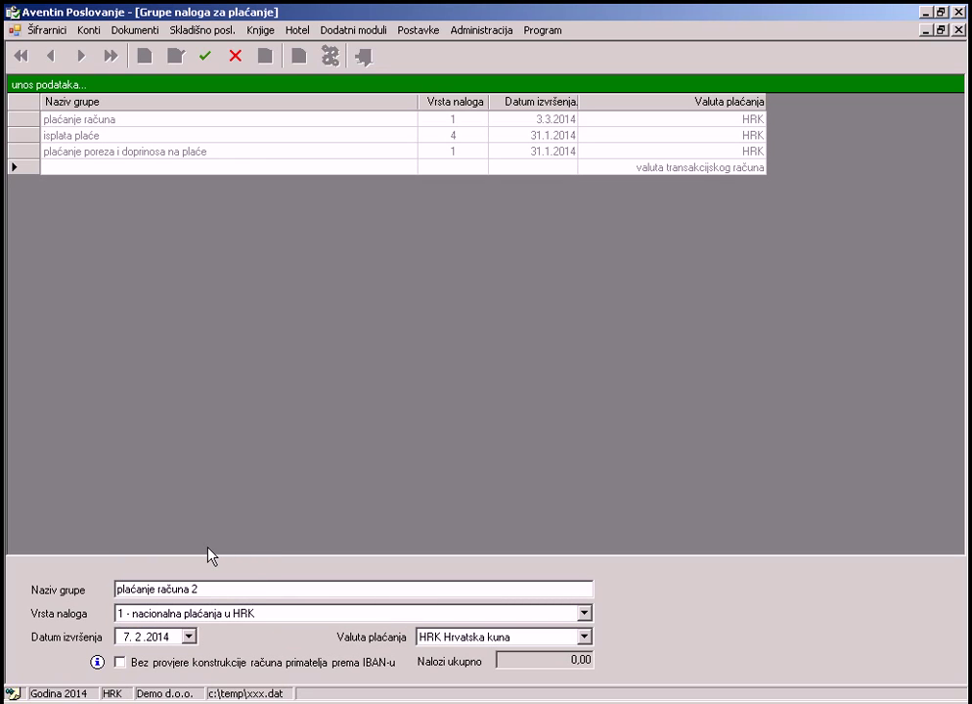
{"action": "left_click", "coordinate": [584, 637]}
{"action": "left_click", "coordinate": [548, 681]}
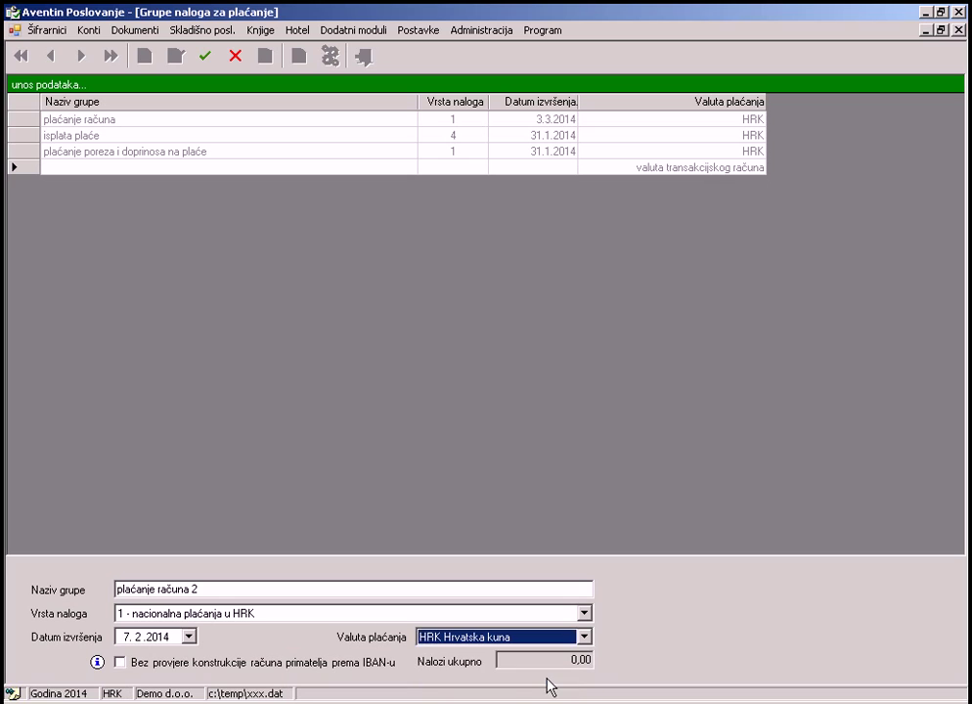
{"action": "left_click", "coordinate": [204, 57]}
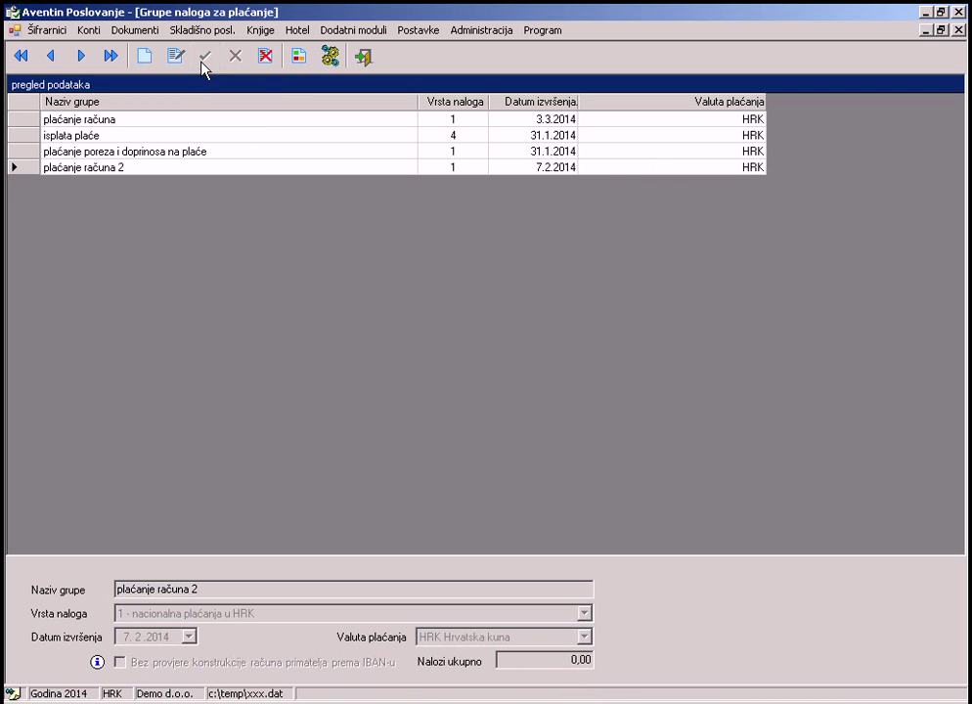
Add a payment order to the group from the Alianz osiguranje d.d incoming invoice (Ulazni račun), paid from the Privredna Banka Zagreb account
{"action": "left_click", "coordinate": [295, 65]}
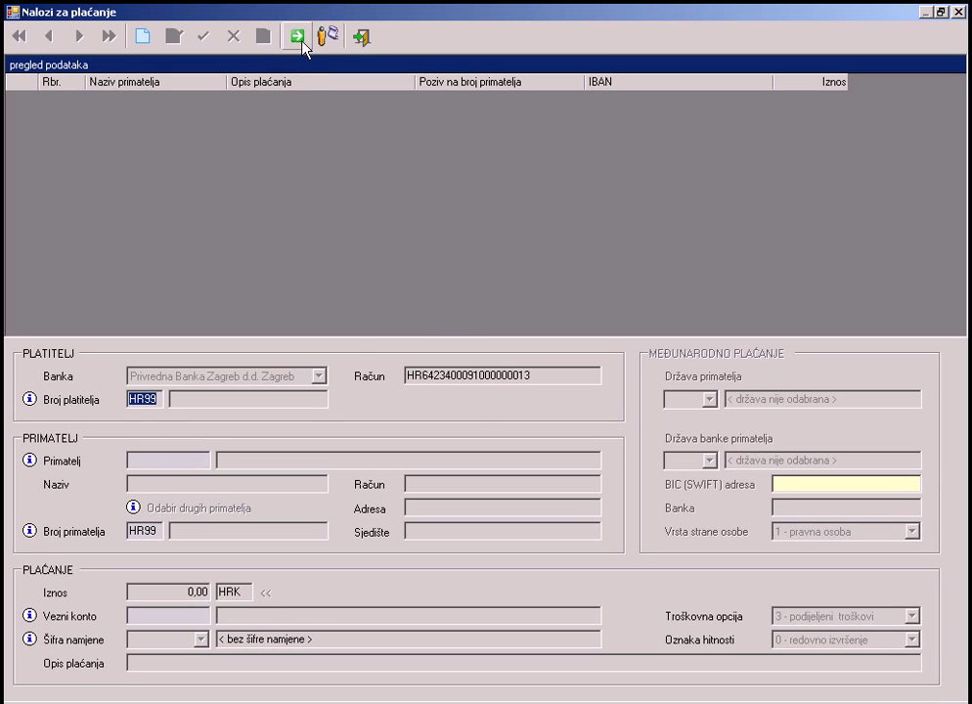
{"action": "left_click", "coordinate": [296, 37]}
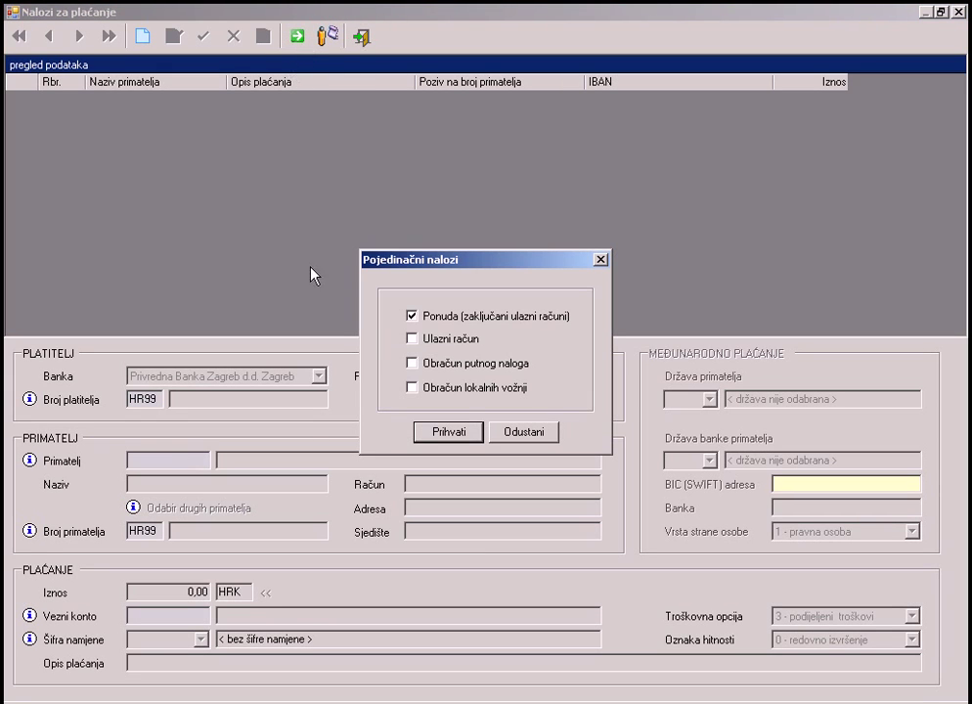
{"action": "left_click", "coordinate": [472, 343]}
{"action": "left_click", "coordinate": [464, 436]}
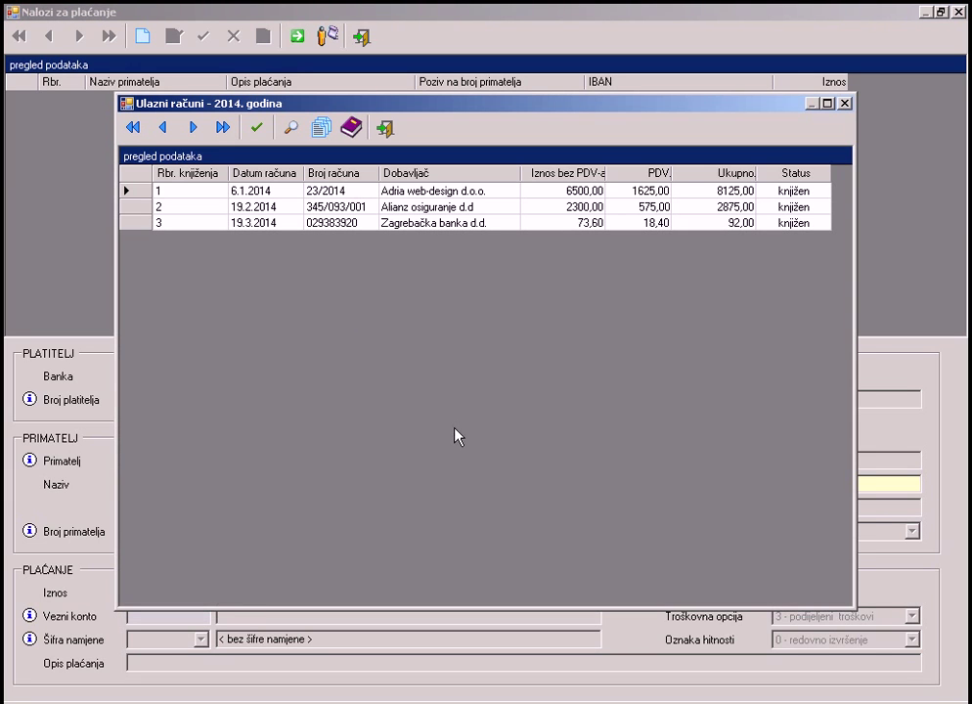
{"action": "left_click", "coordinate": [137, 208]}
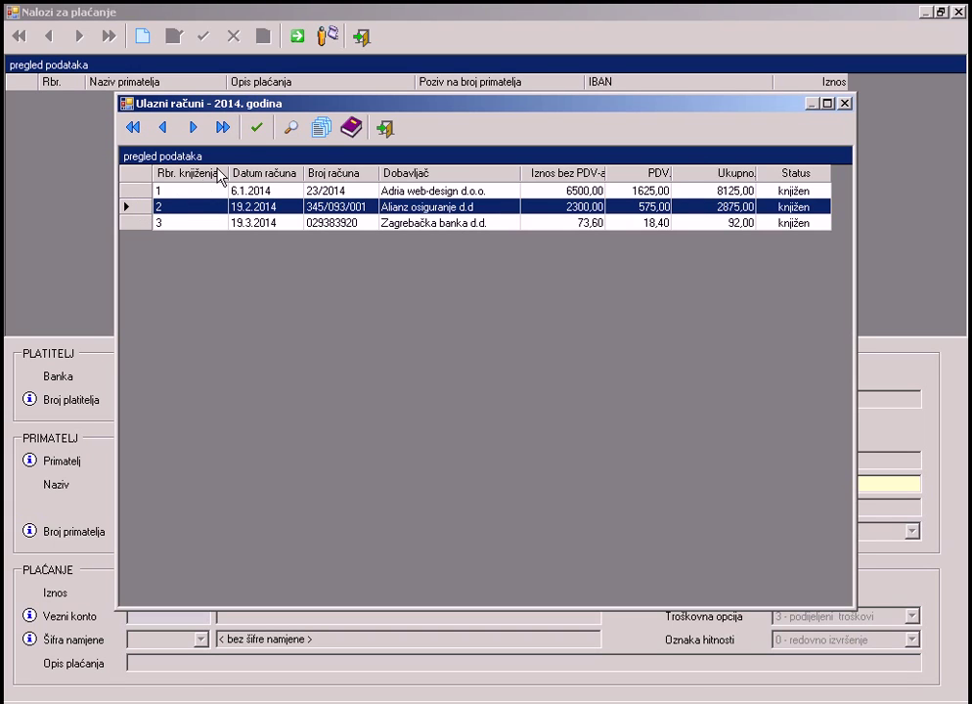
{"action": "left_click", "coordinate": [255, 130]}
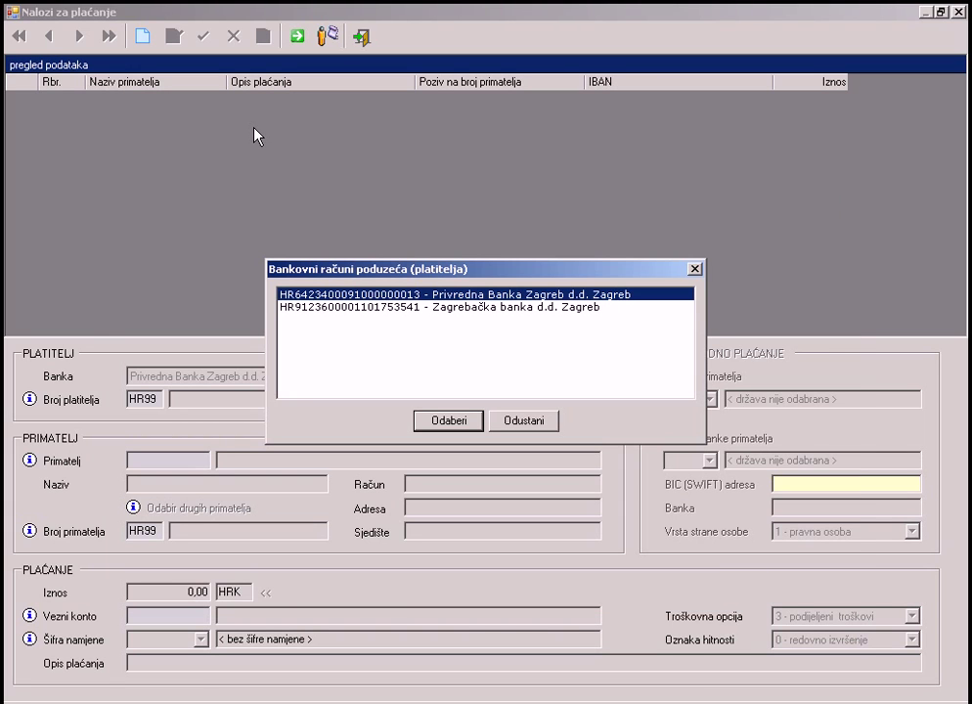
{"action": "left_click", "coordinate": [456, 422]}
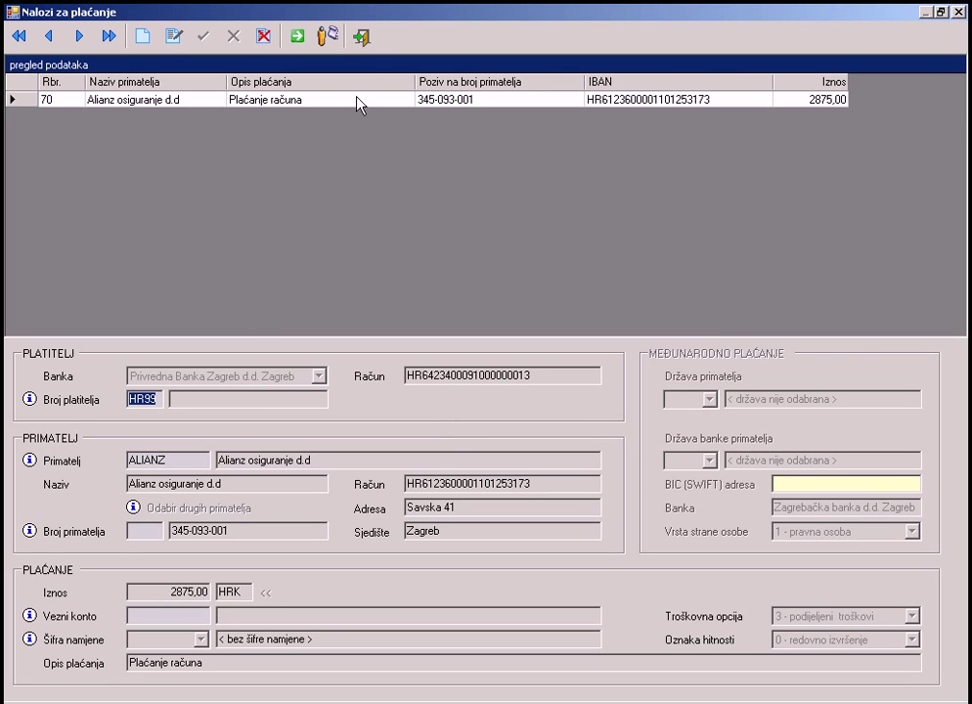
{"action": "left_click", "coordinate": [361, 39]}
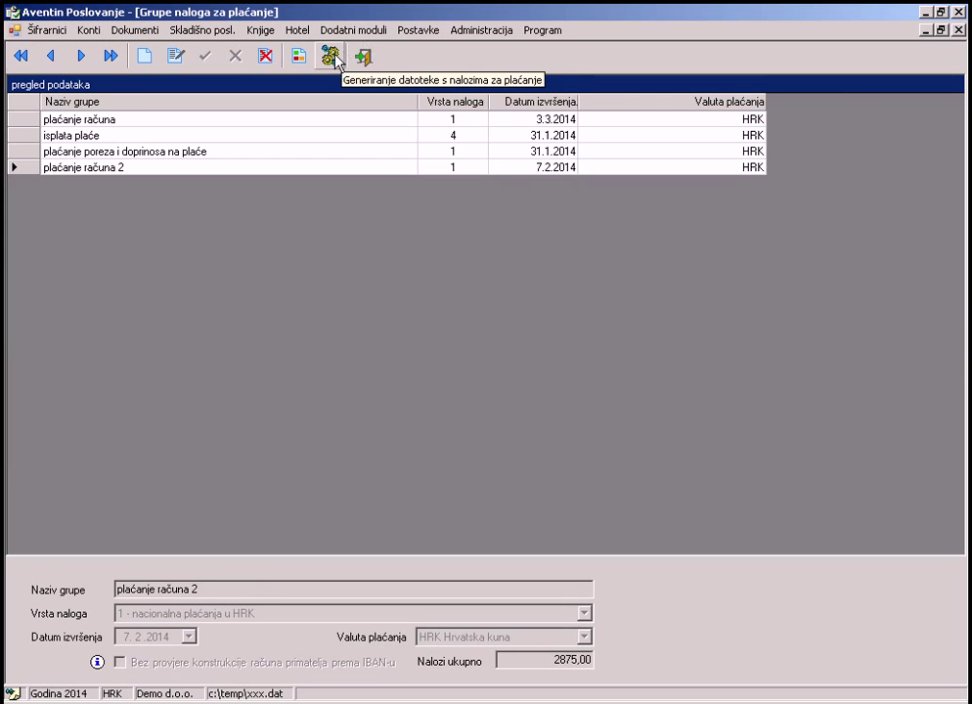
Generate the payment order file for "plaćanje računa 2" with submission date 6.2.2014 and daily file number 1
{"action": "left_click", "coordinate": [330, 61]}
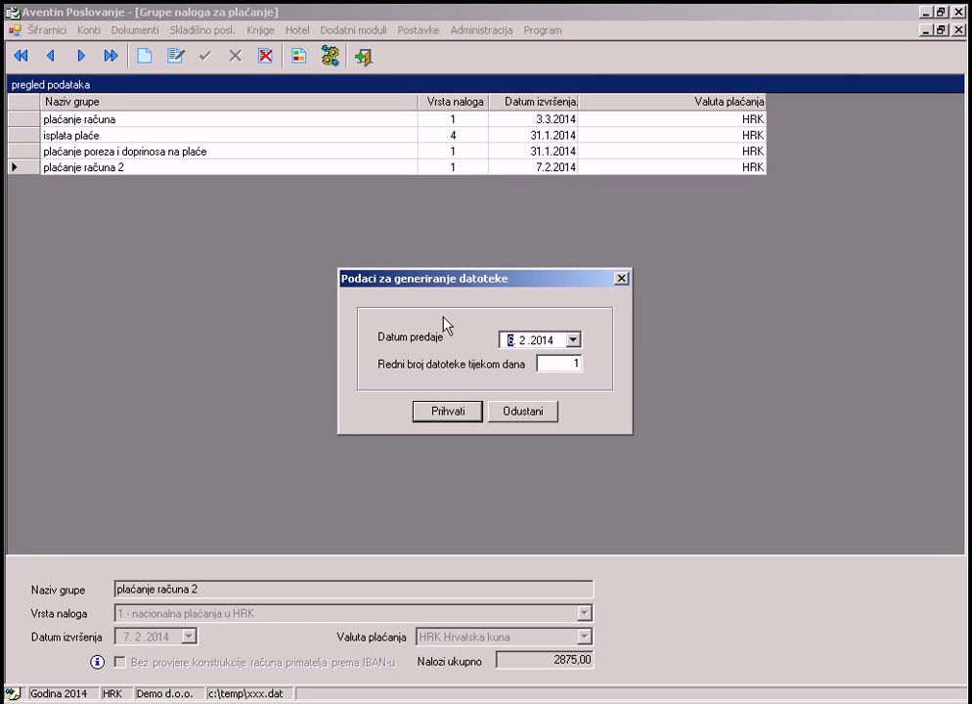
{"action": "left_click", "coordinate": [448, 411]}
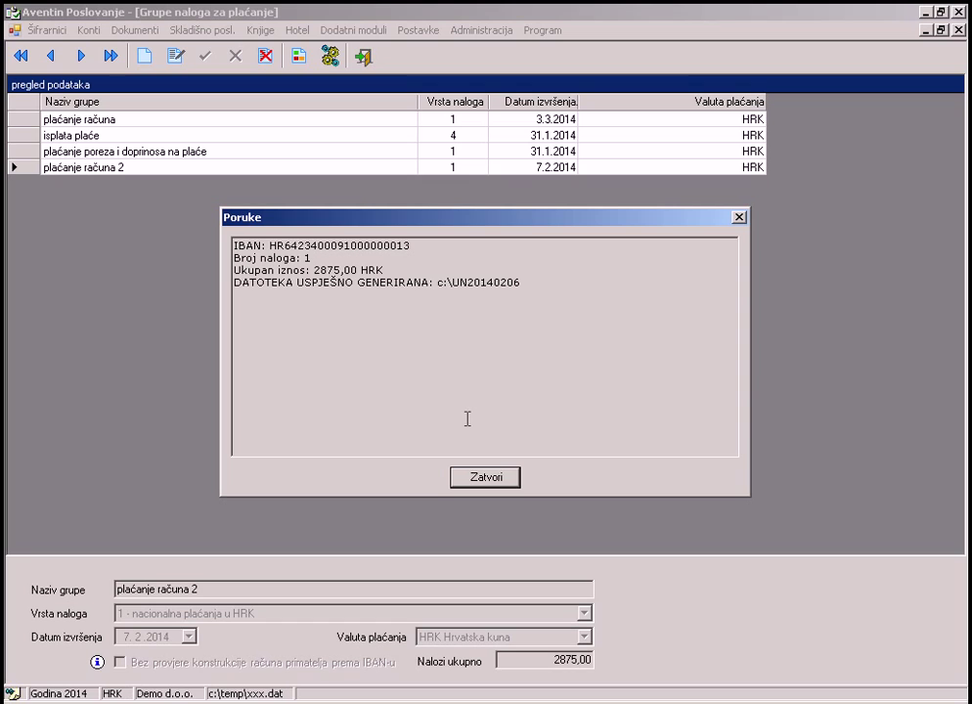
{"action": "left_click", "coordinate": [489, 480]}
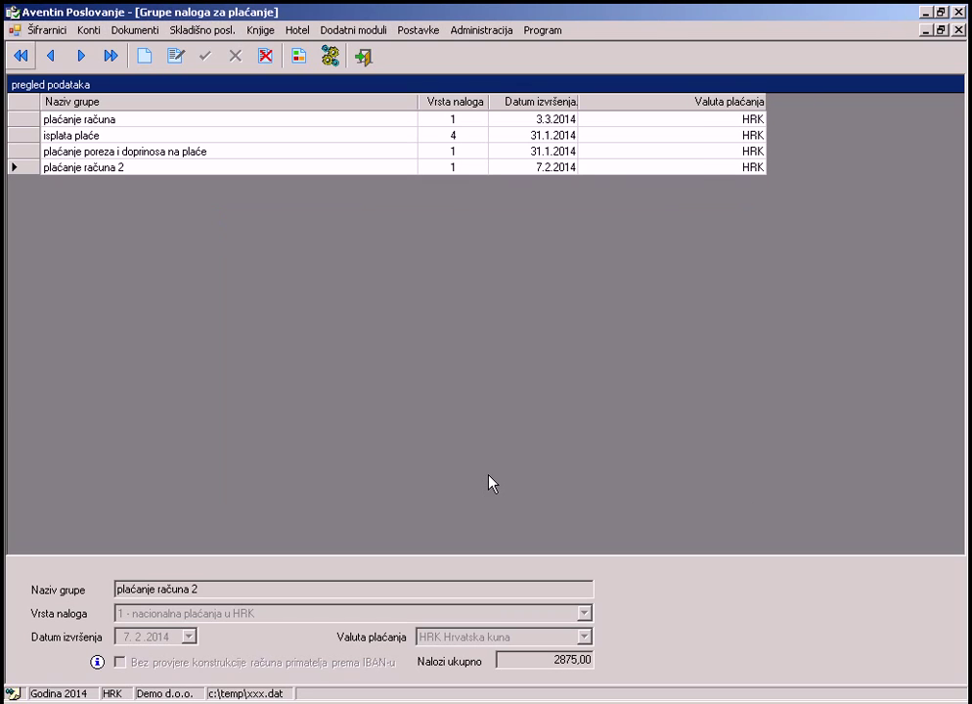
Create and save a payment order group named "isplata plaća 2" with order type "4 - plaće, ostala redovna i povremena primanja"
{"action": "left_click", "coordinate": [145, 55]}
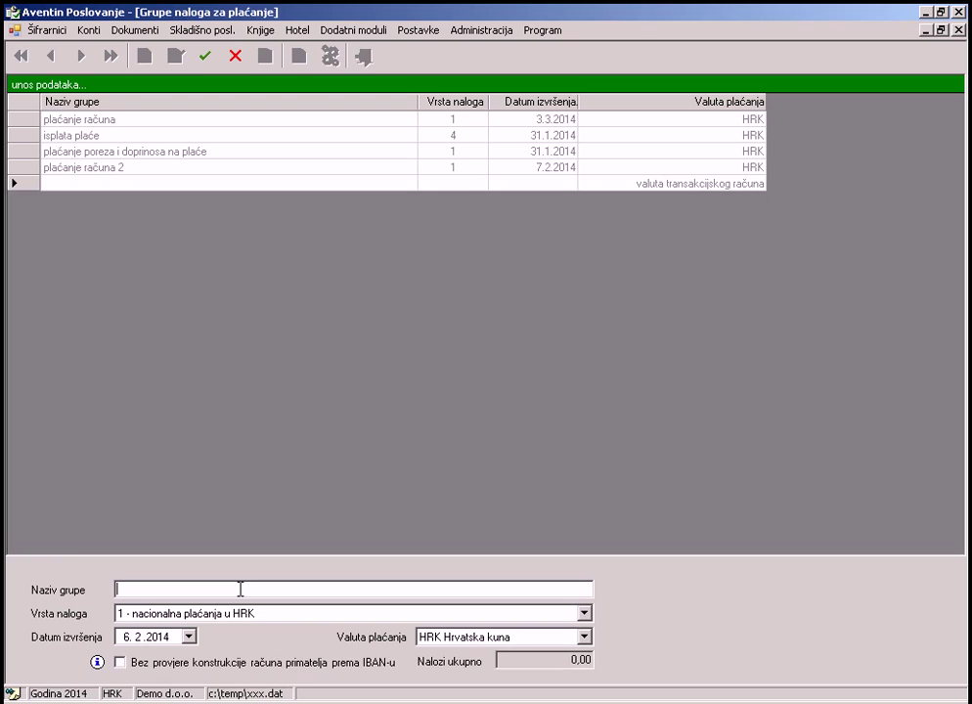
{"action": "type", "text": "isplata plaća 2"}
{"action": "left_click", "coordinate": [584, 613]}
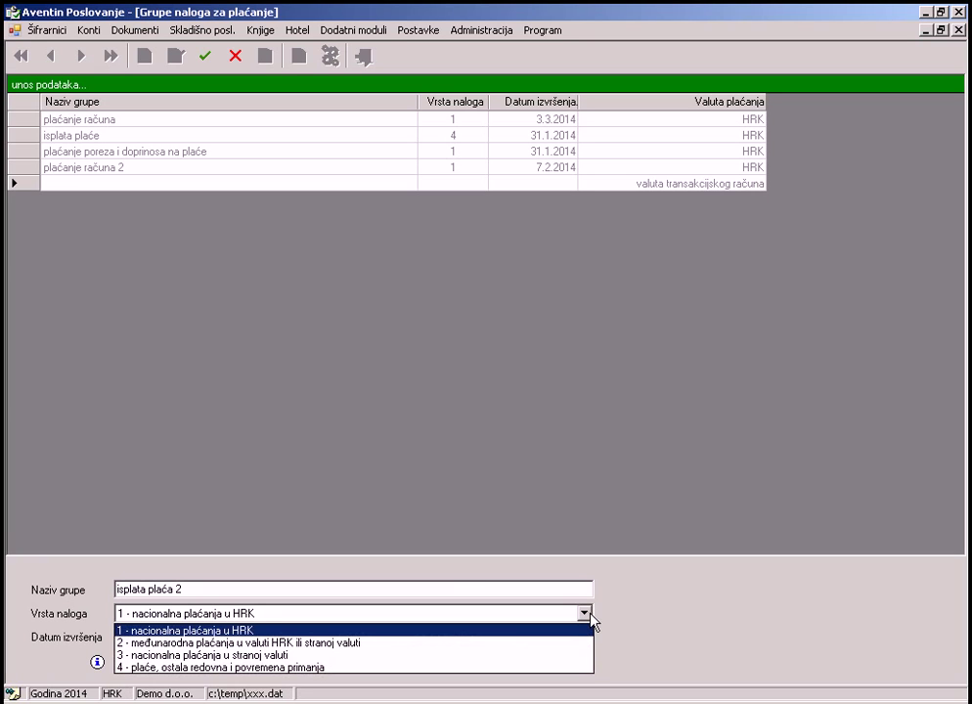
{"action": "left_click", "coordinate": [332, 668]}
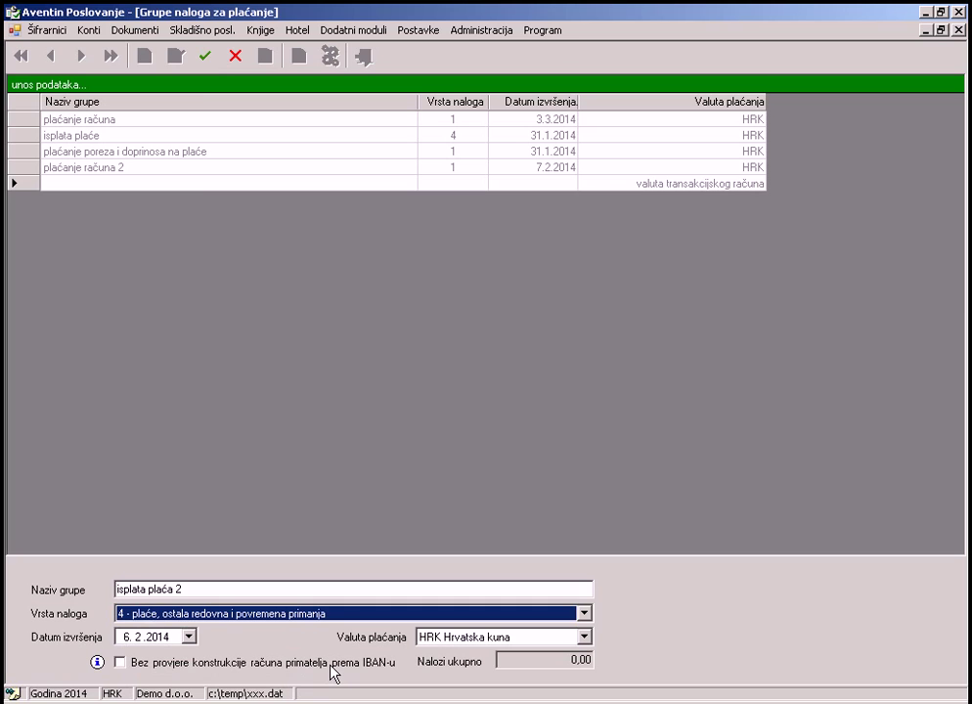
{"action": "left_click", "coordinate": [207, 67]}
Add net salary orders (Neto plaće) to the group from the January 2014 payroll, paid from the Privredna Banka Zagreb account
{"action": "left_click", "coordinate": [297, 65]}
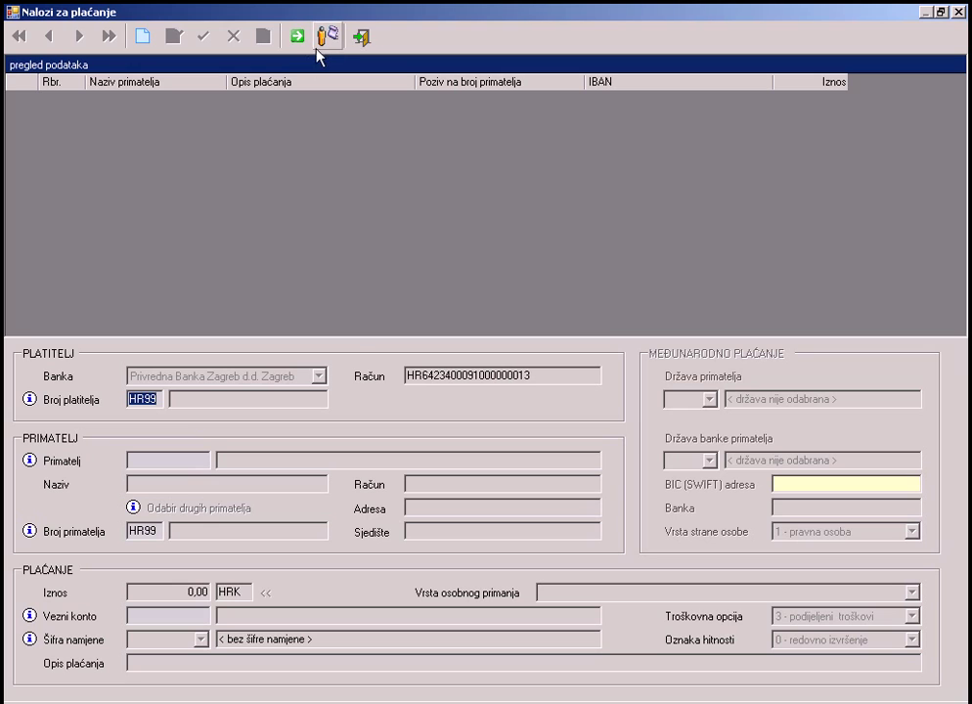
{"action": "left_click", "coordinate": [326, 39]}
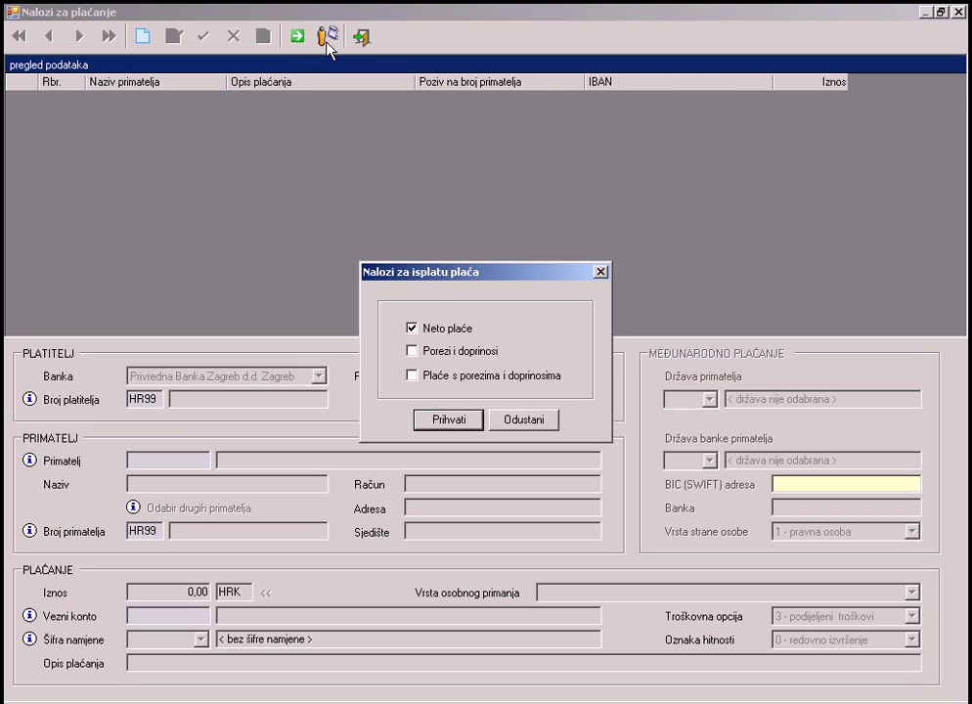
{"action": "left_click", "coordinate": [455, 421]}
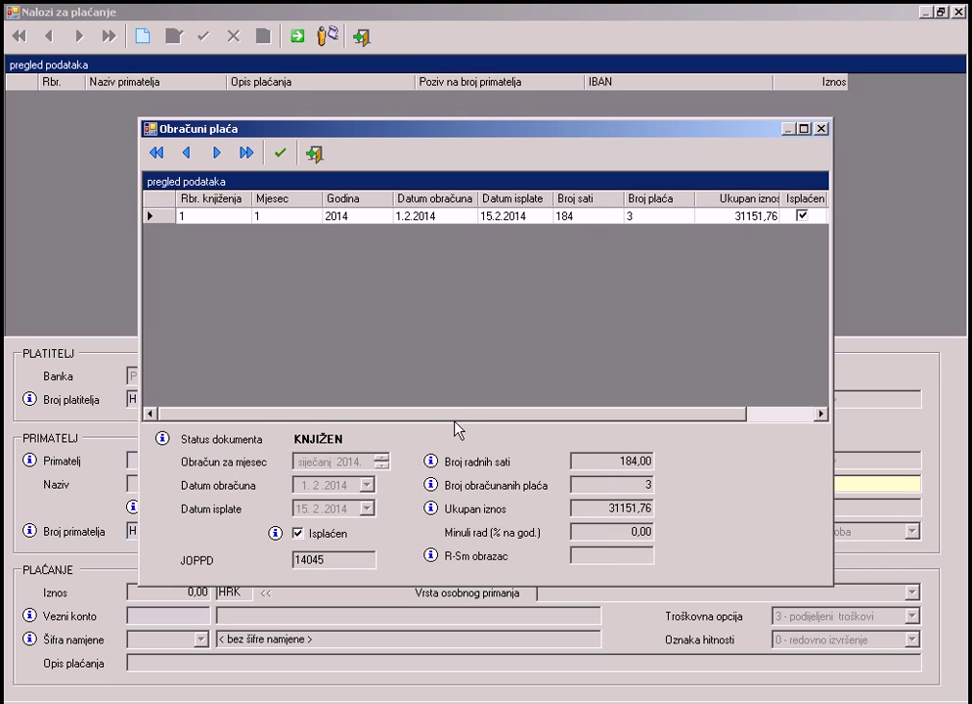
{"action": "left_click", "coordinate": [280, 154]}
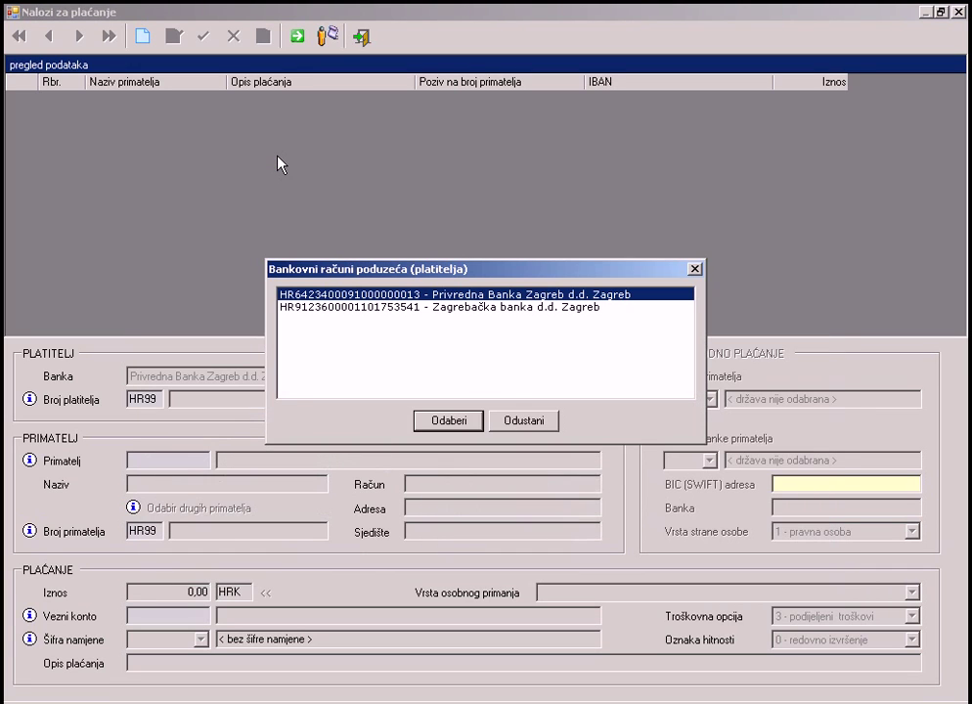
{"action": "left_click", "coordinate": [455, 422]}
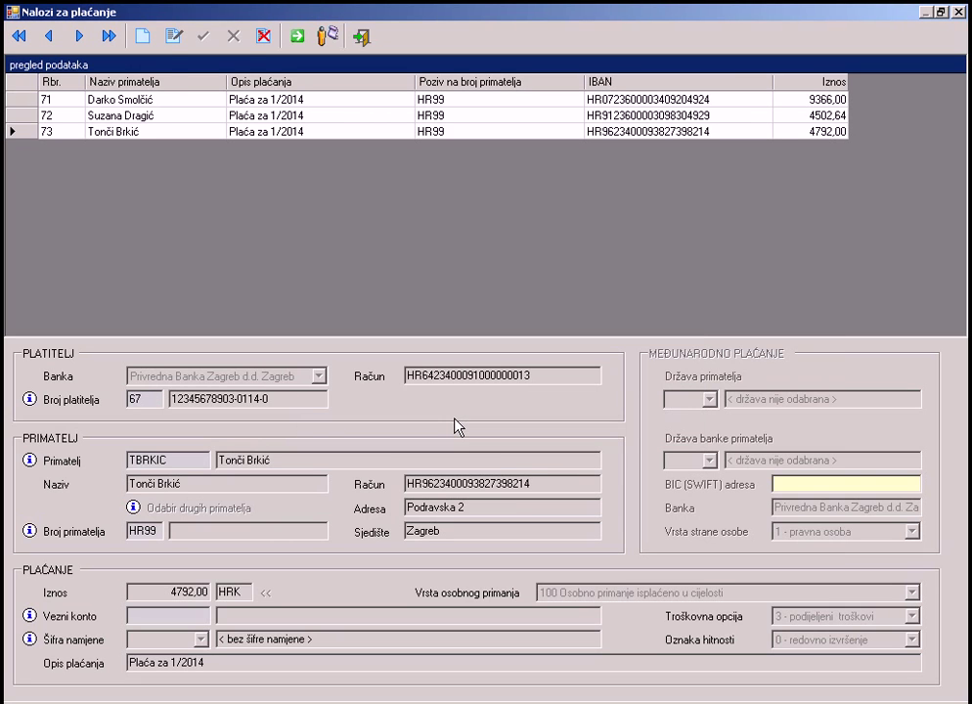
Examine the personal income type options (Vrsta osobnog primanja) in the last salary order, keep the current choice, and return to the groups
{"action": "left_click", "coordinate": [28, 134]}
{"action": "left_click", "coordinate": [173, 37]}
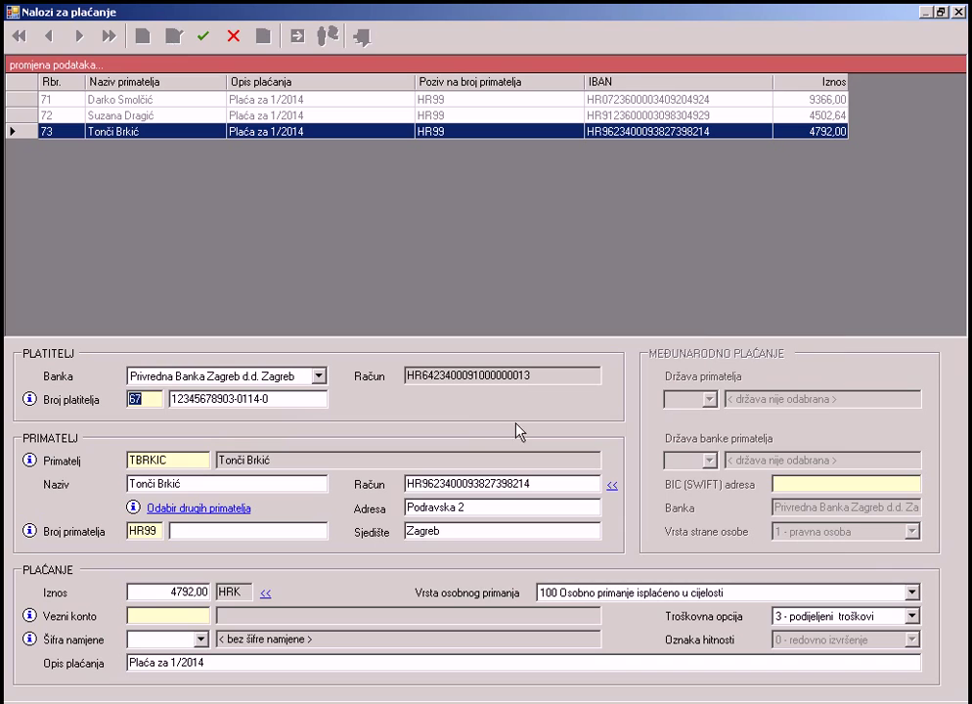
{"action": "left_click", "coordinate": [912, 592]}
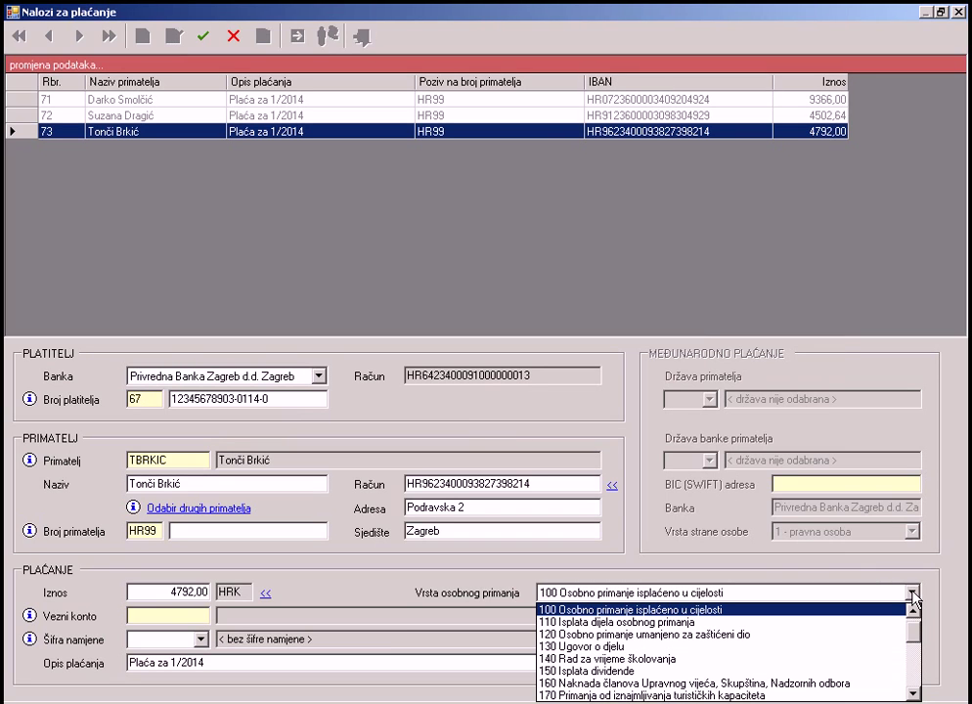
{"action": "left_click", "coordinate": [912, 593]}
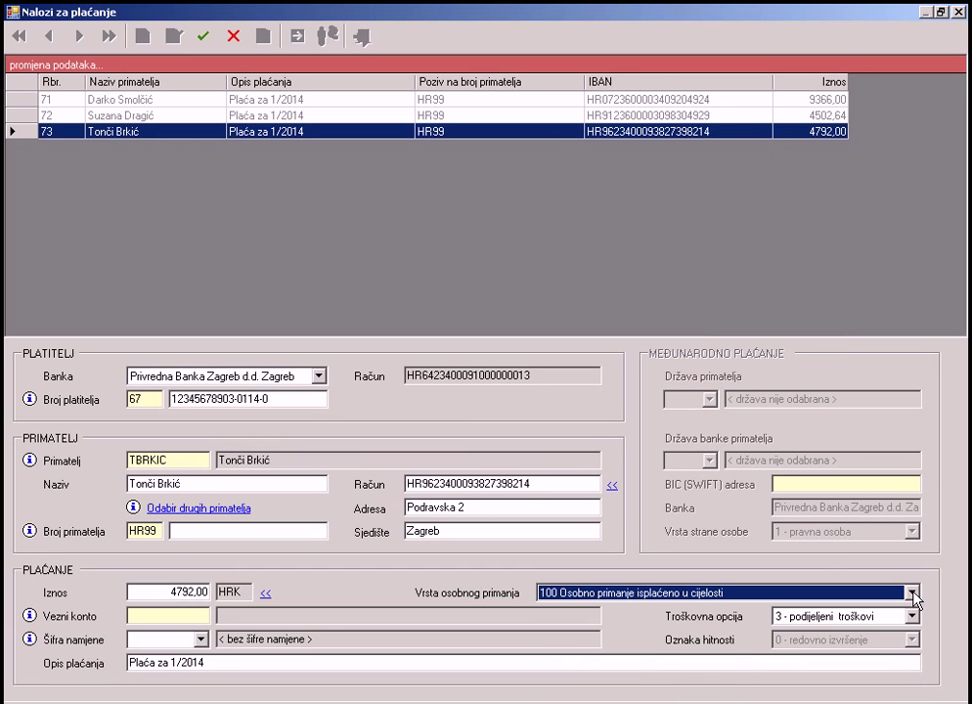
{"action": "left_click", "coordinate": [204, 36]}
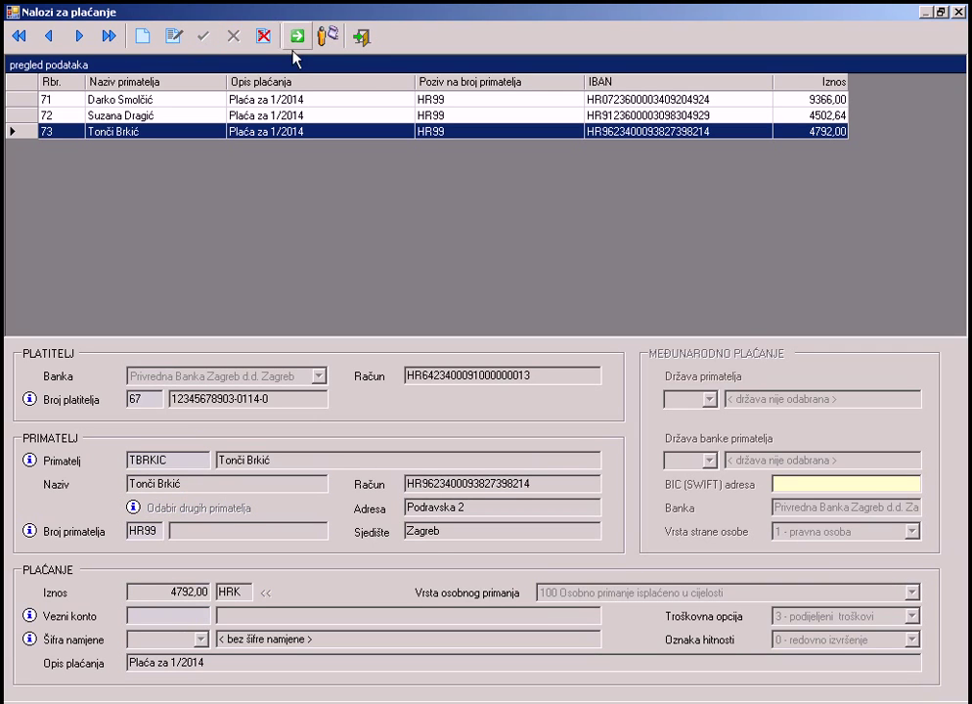
{"action": "left_click", "coordinate": [361, 39]}
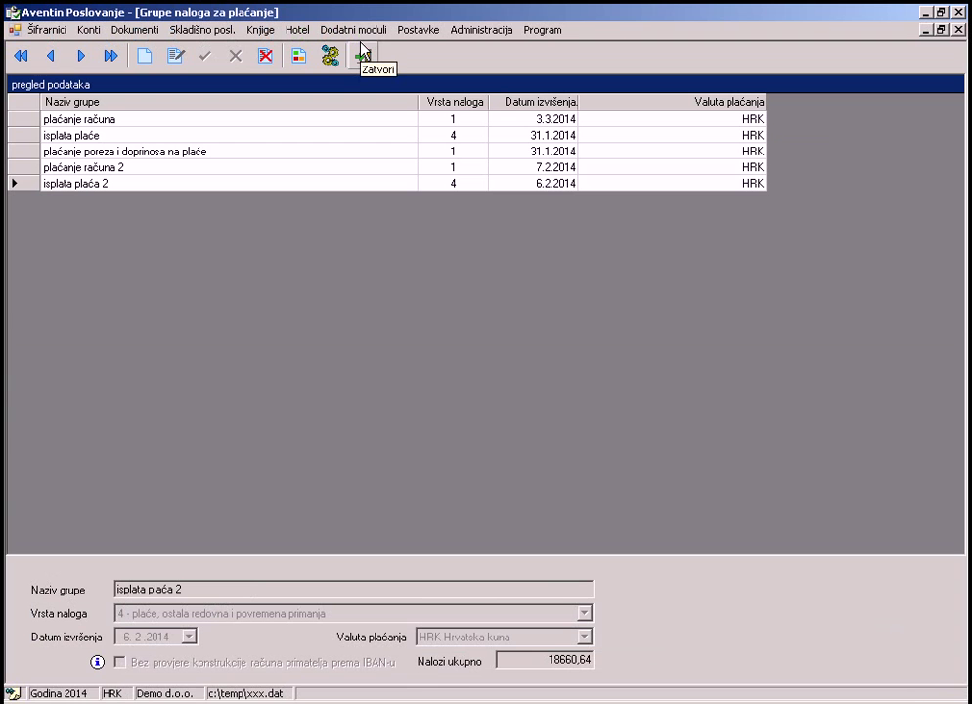
Create and save a payment order group named "plaćanje poreza, prireza i doprinosa na plaće" with the default order type, date and currency
{"action": "left_click", "coordinate": [144, 58]}
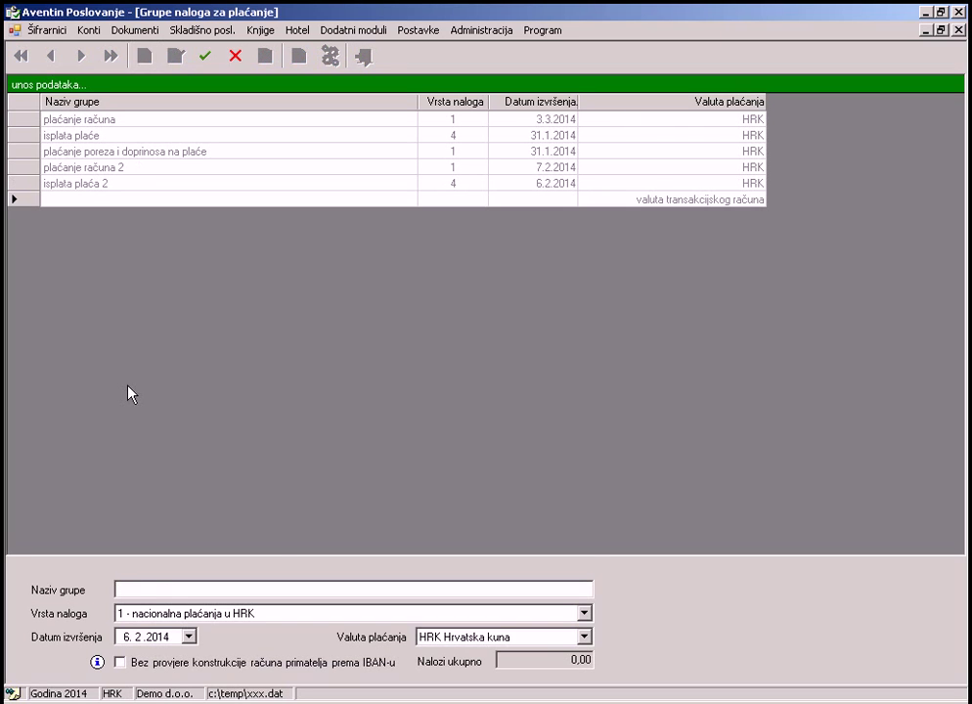
{"action": "type", "text": "plaćanje poreza, prireza i doprinosa na pla"}
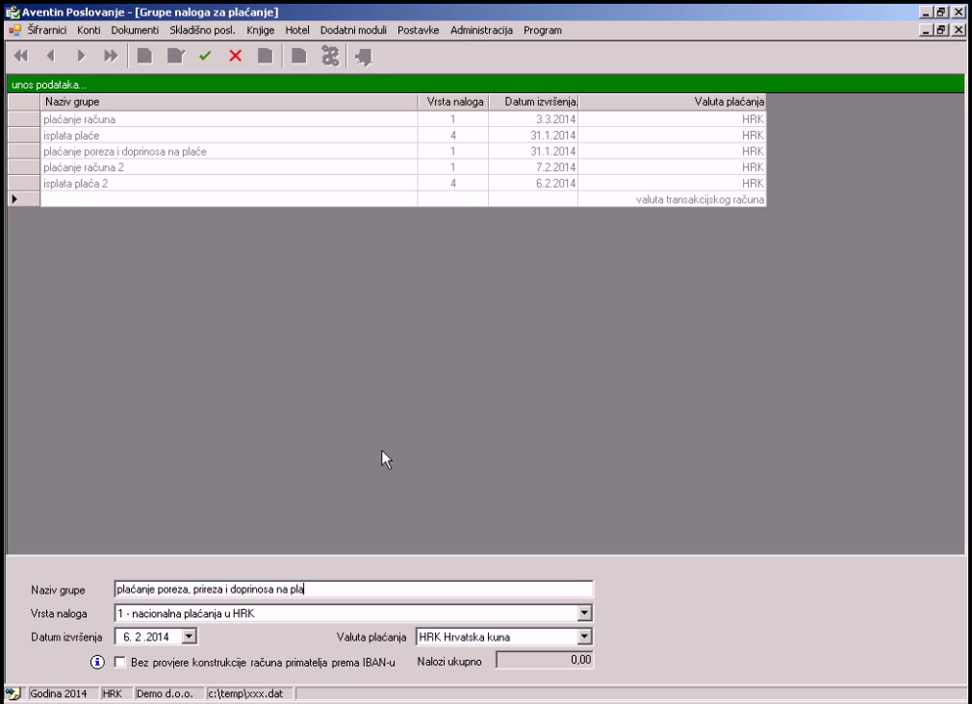
{"action": "type", "text": "će"}
{"action": "left_click", "coordinate": [205, 58]}
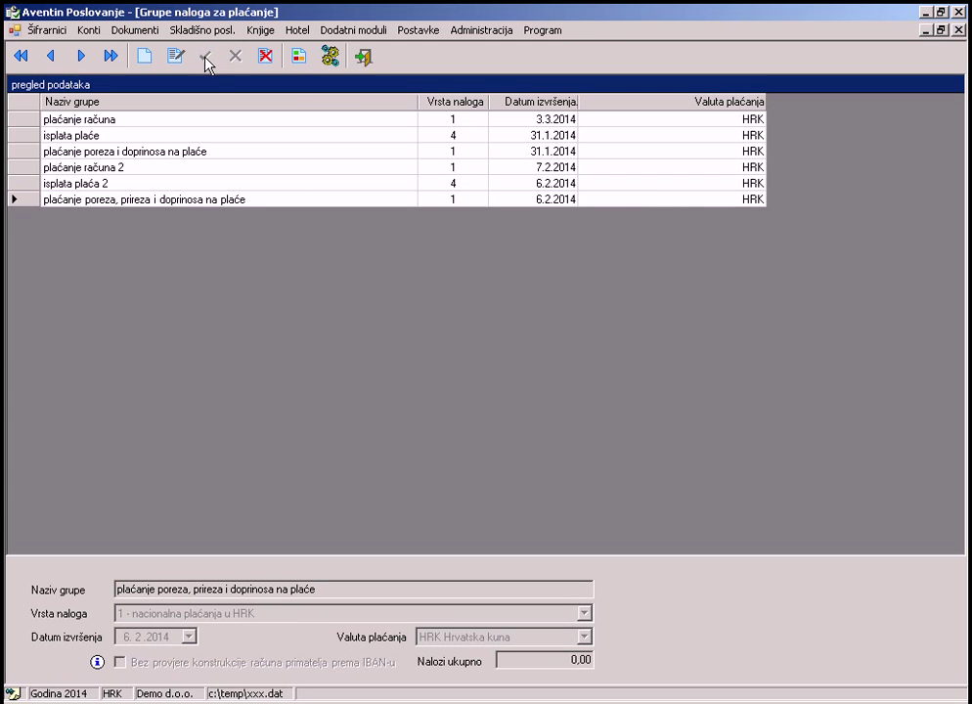
Add tax and contribution orders (Porezi i doprinosi) to the group from the January 2014 payroll, paid from the Privredna Banka Zagreb account
{"action": "left_click", "coordinate": [298, 56]}
{"action": "left_click", "coordinate": [327, 39]}
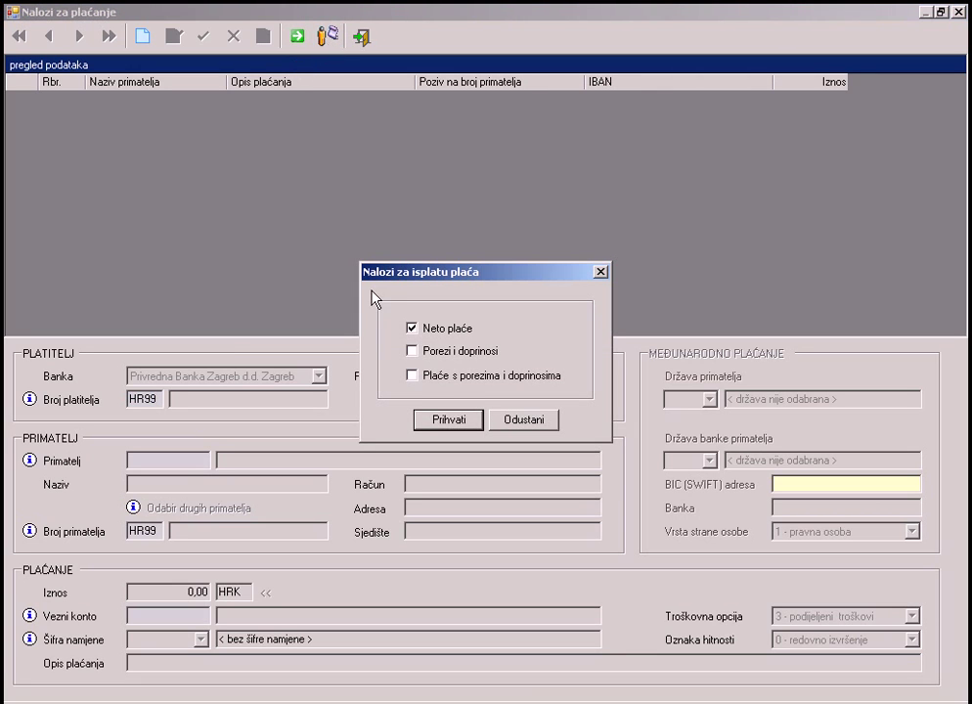
{"action": "left_click", "coordinate": [472, 352]}
{"action": "left_click", "coordinate": [448, 419]}
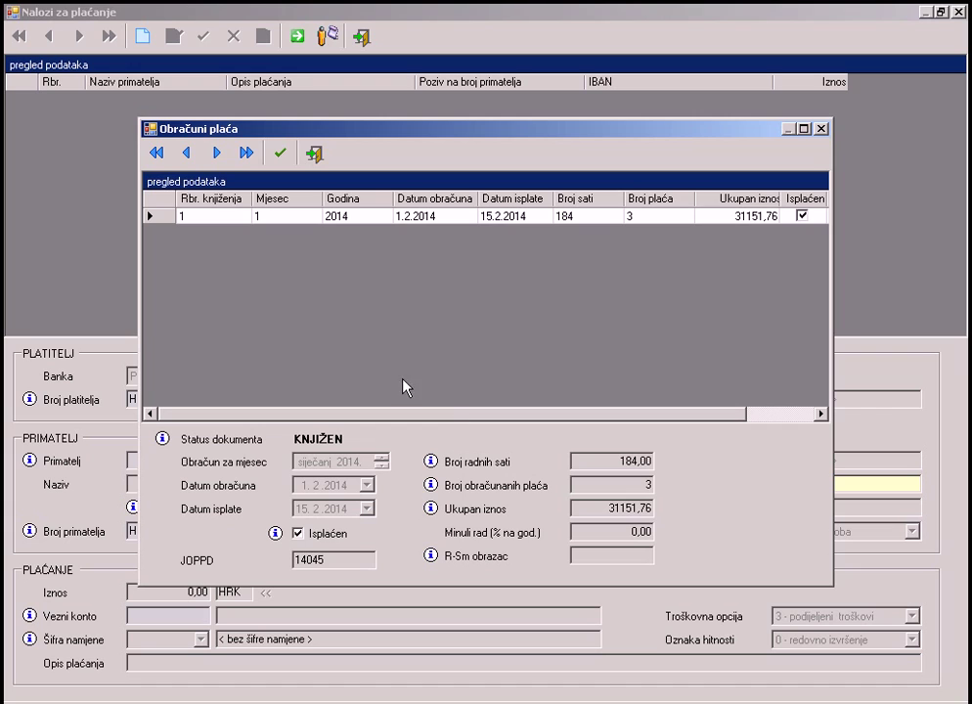
{"action": "left_click", "coordinate": [281, 153]}
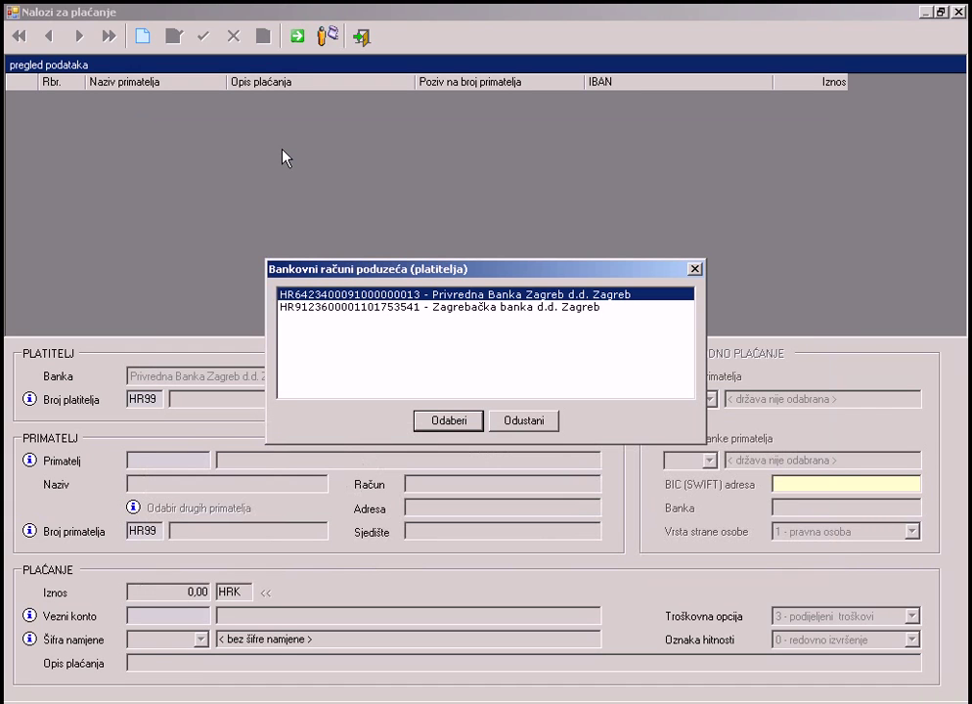
{"action": "left_click", "coordinate": [440, 419]}
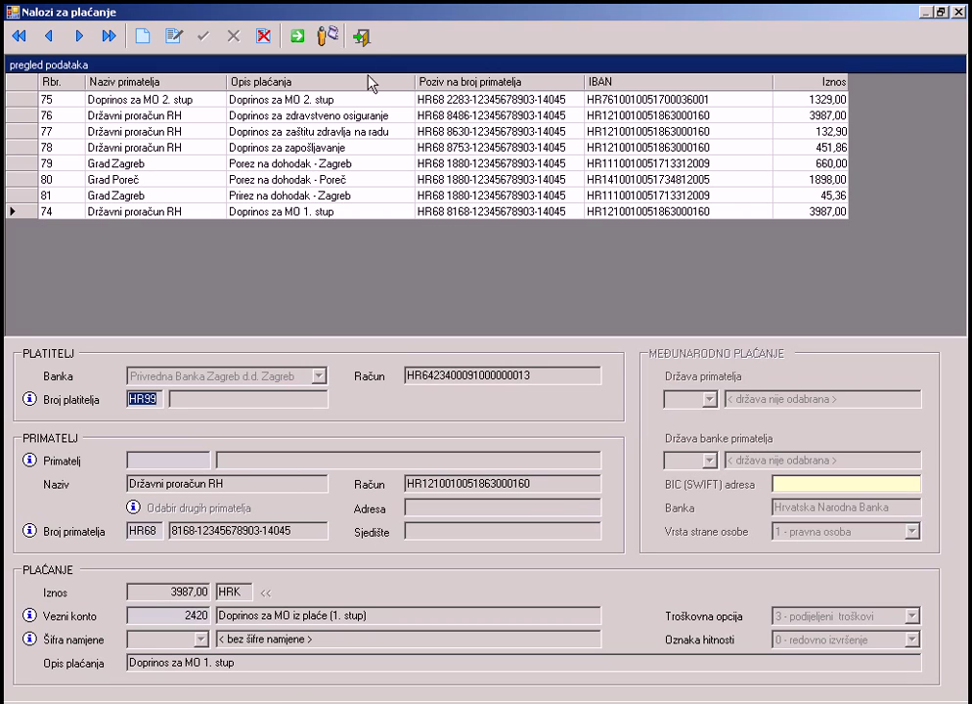
{"action": "key", "text": "Escape"}
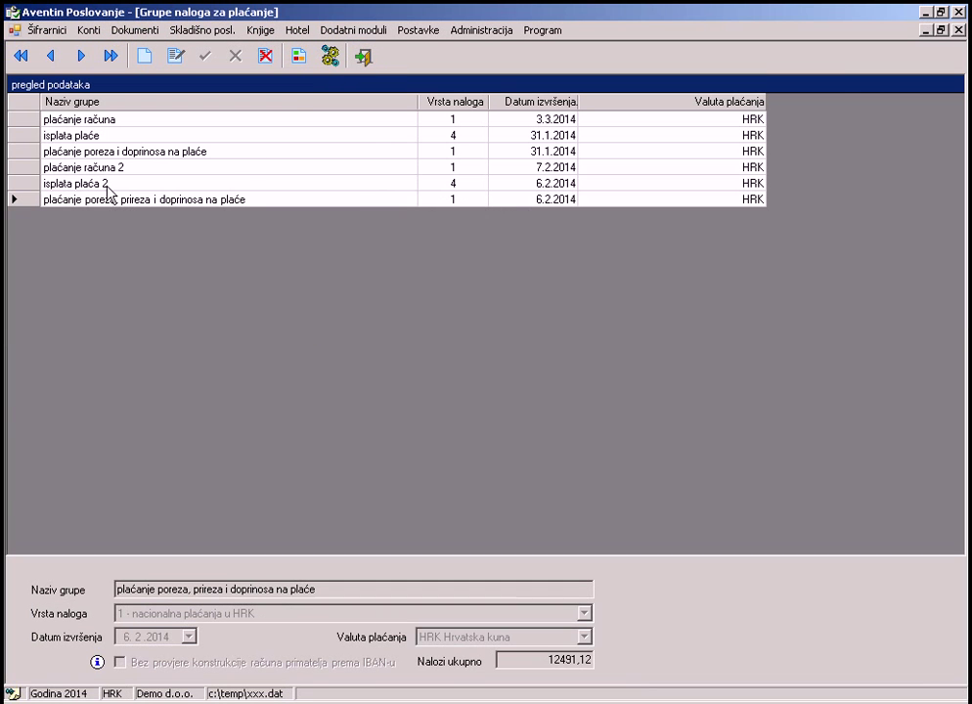
Try to generate the bank file for the group "isplata plaća 2" with daily file number 2, and review the report
{"action": "left_click", "coordinate": [65, 184]}
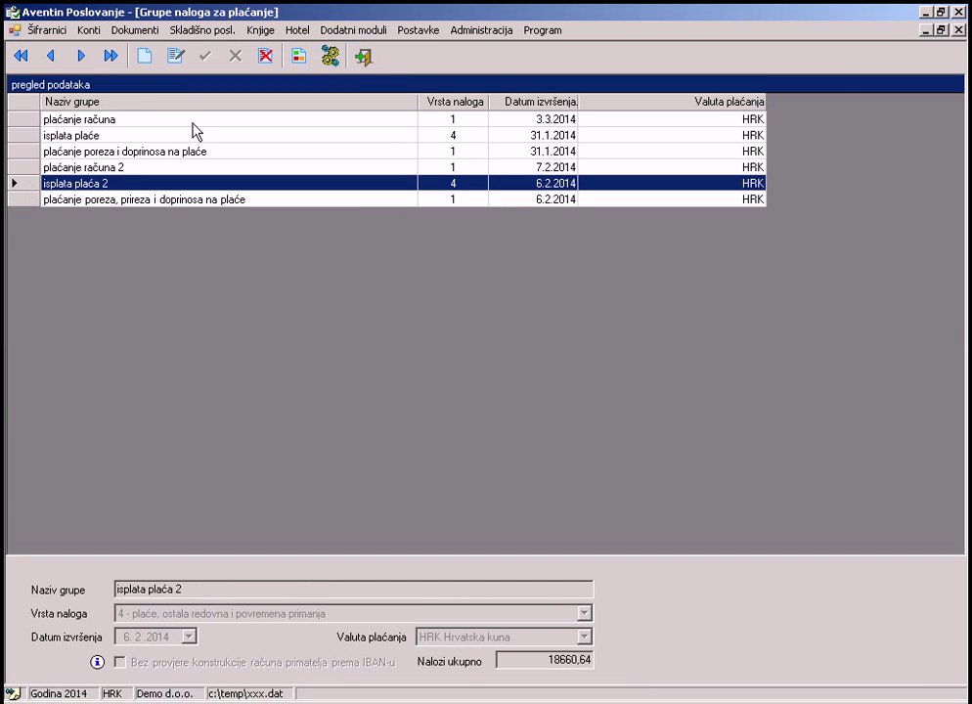
{"action": "left_click", "coordinate": [330, 56]}
{"action": "double_click", "coordinate": [572, 369]}
{"action": "type", "text": "2"}
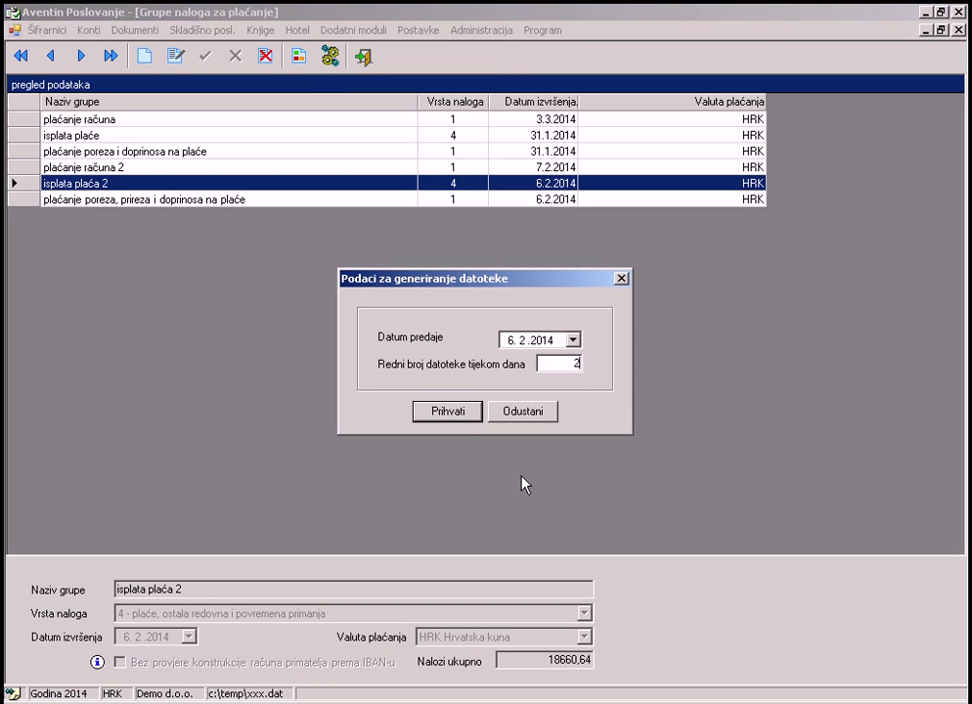
{"action": "left_click", "coordinate": [460, 414]}
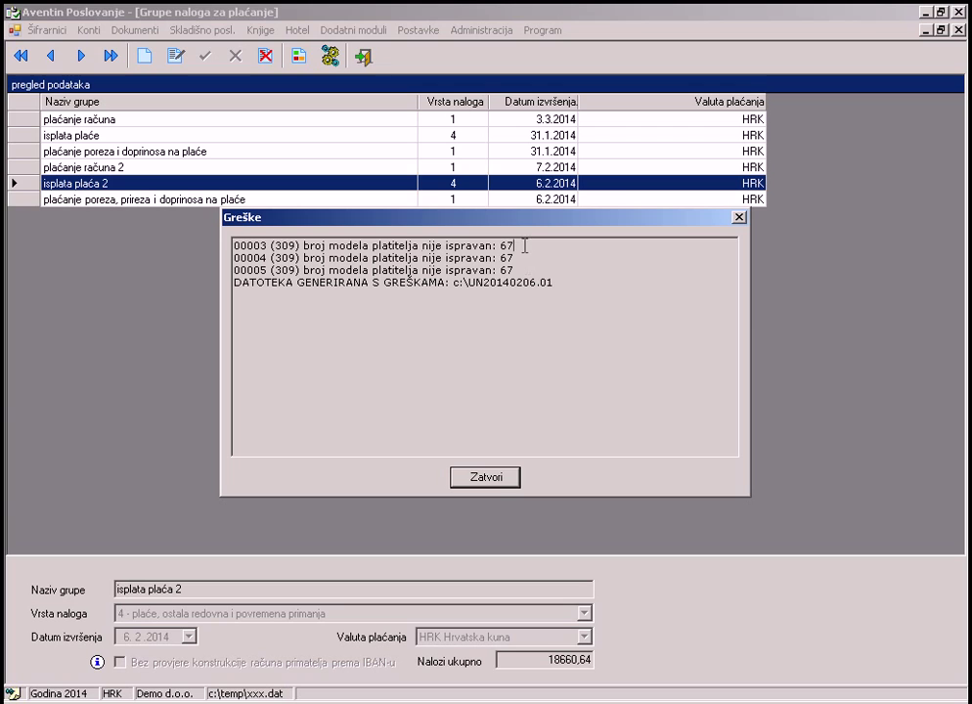
{"action": "left_click_drag", "start_coordinate": [524, 245], "coordinate": [234, 245]}
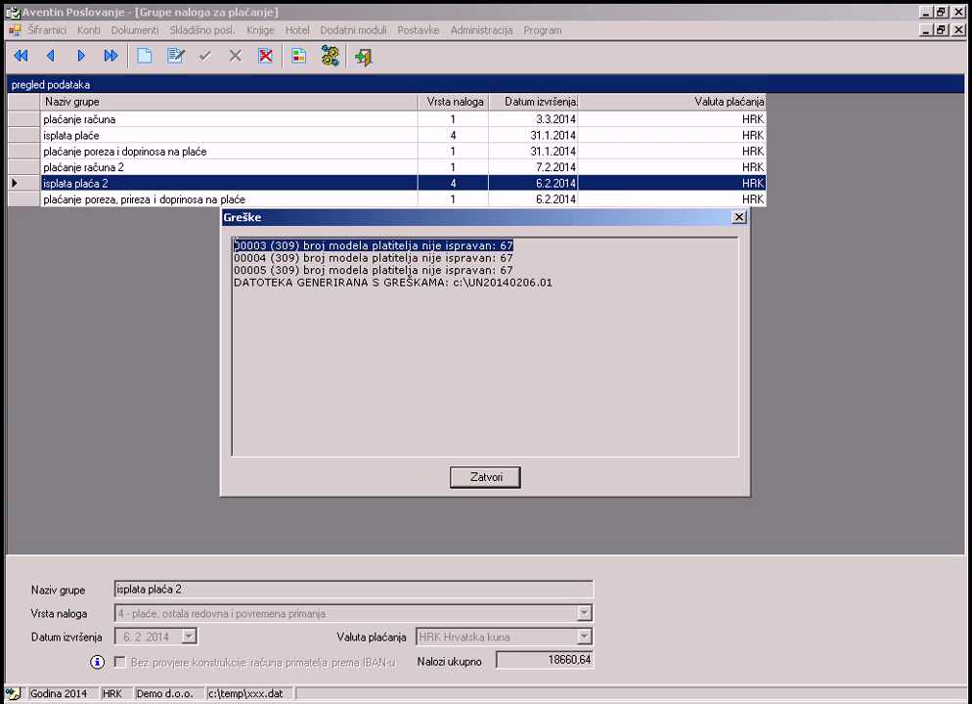
{"action": "left_click", "coordinate": [496, 477]}
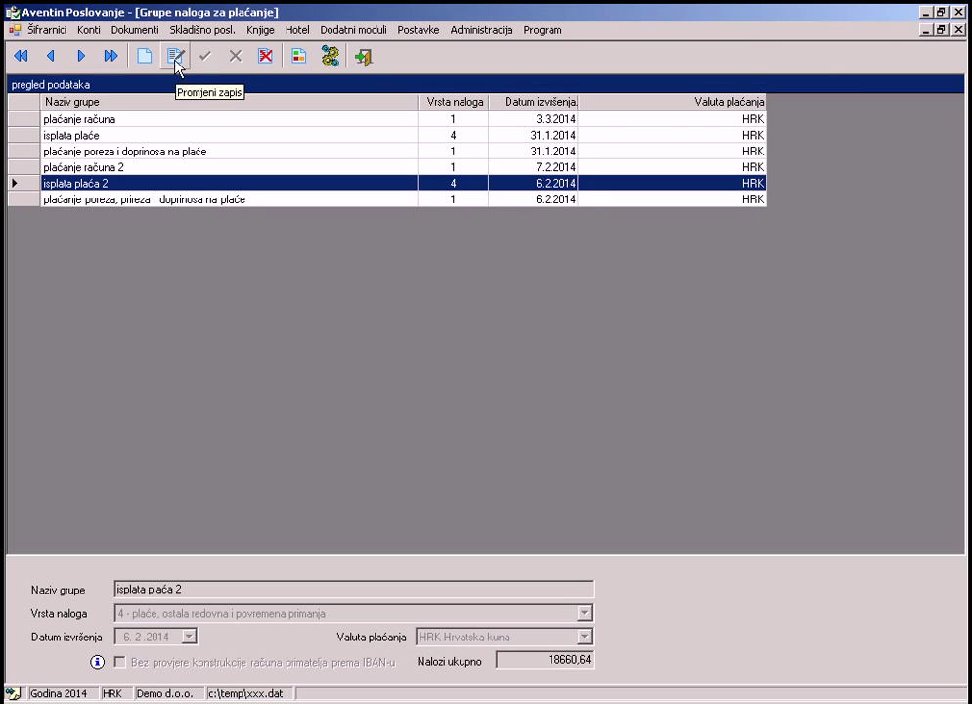
Set the payer reference model (Broj platitelja) of the first salary order in "isplata plaća 2" to HR67 and save it
{"action": "left_click", "coordinate": [300, 57]}
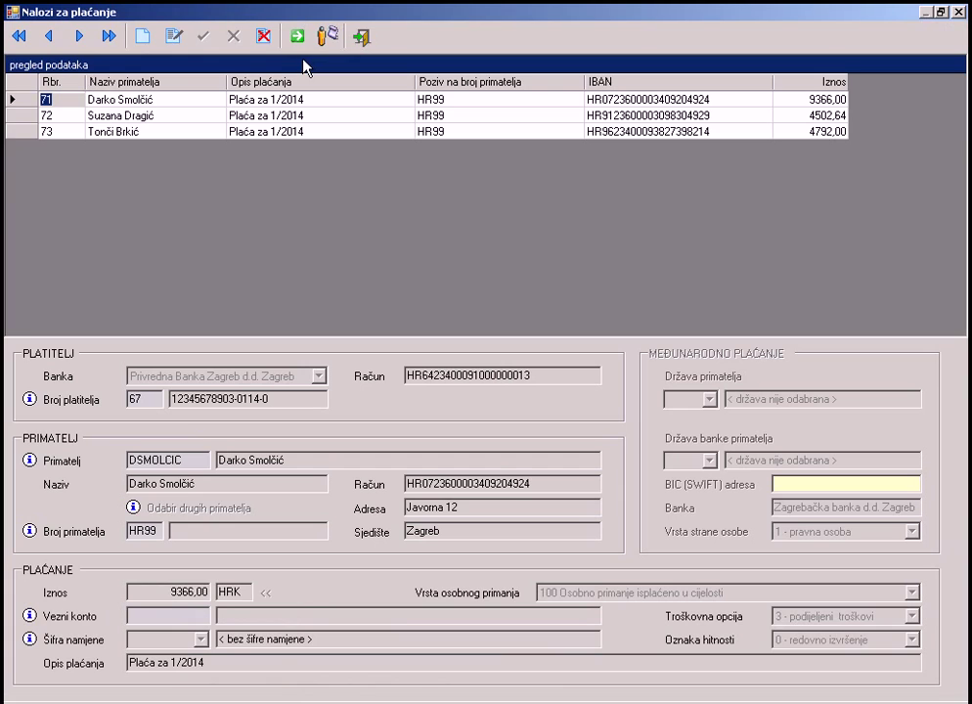
{"action": "left_click", "coordinate": [174, 36]}
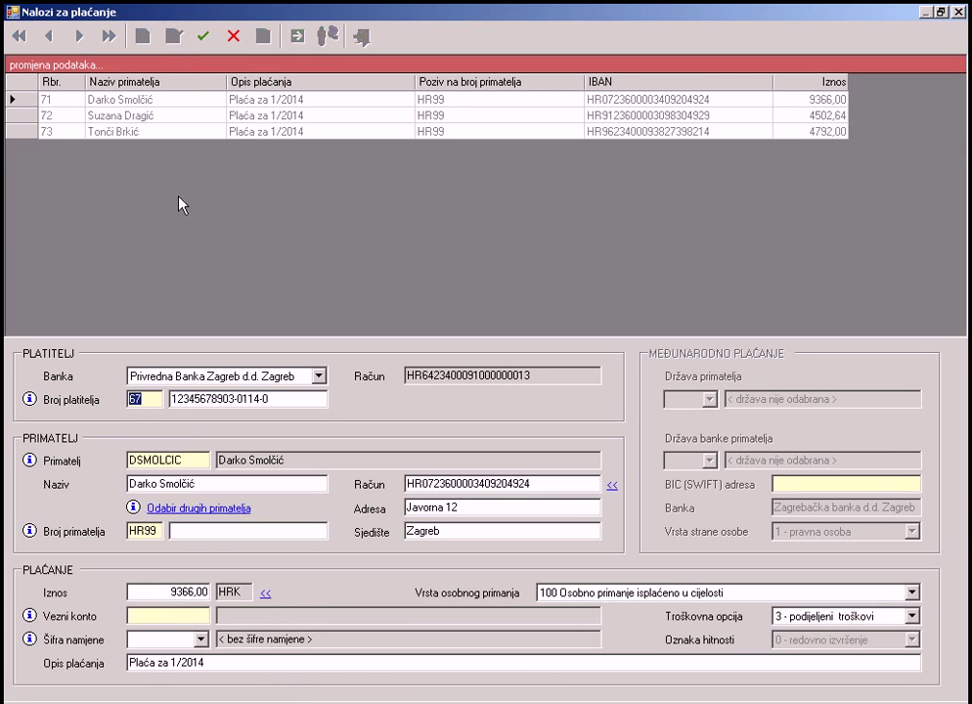
{"action": "left_click", "coordinate": [137, 403]}
{"action": "type", "text": "HR"}
{"action": "left_click", "coordinate": [203, 37]}
Set the payer reference model of the second and third salary orders to HR67, save them, and return to the groups
{"action": "left_click", "coordinate": [122, 114]}
{"action": "left_click", "coordinate": [174, 36]}
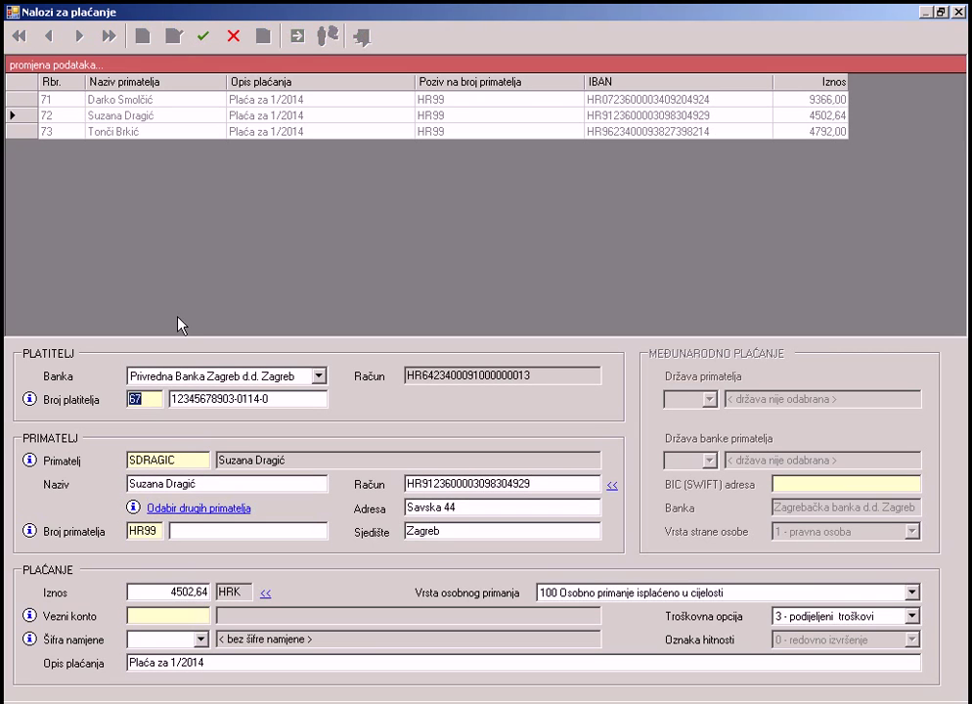
{"action": "left_click", "coordinate": [233, 460]}
{"action": "type", "text": "HR"}
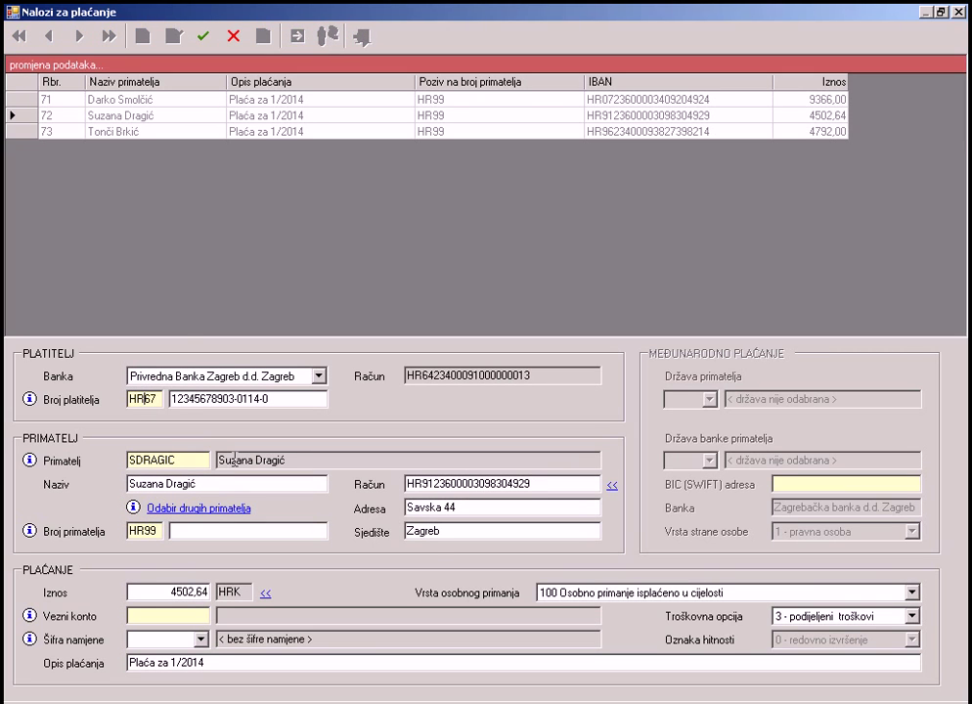
{"action": "left_click", "coordinate": [208, 41]}
{"action": "key", "text": "Home"}
{"action": "type", "text": "HR"}
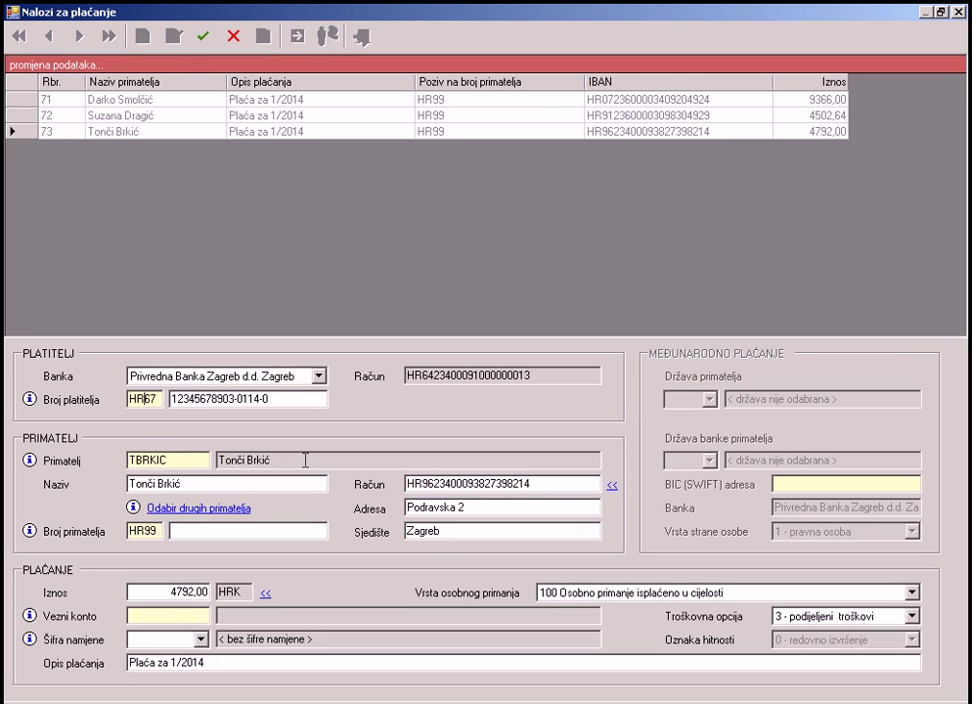
{"action": "left_click", "coordinate": [201, 40]}
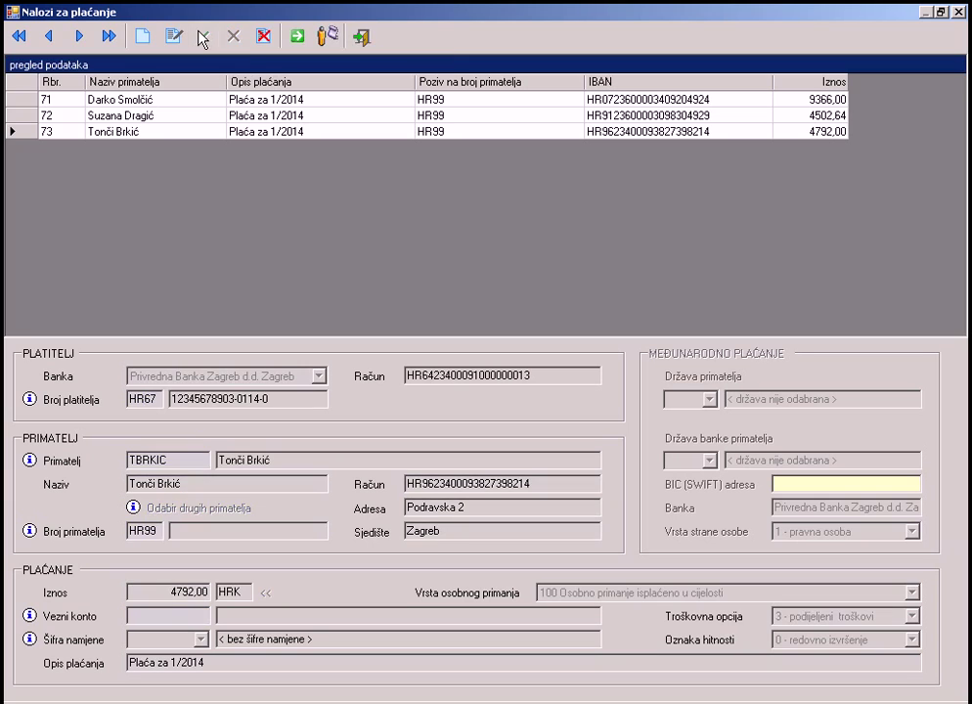
{"action": "left_click", "coordinate": [362, 39]}
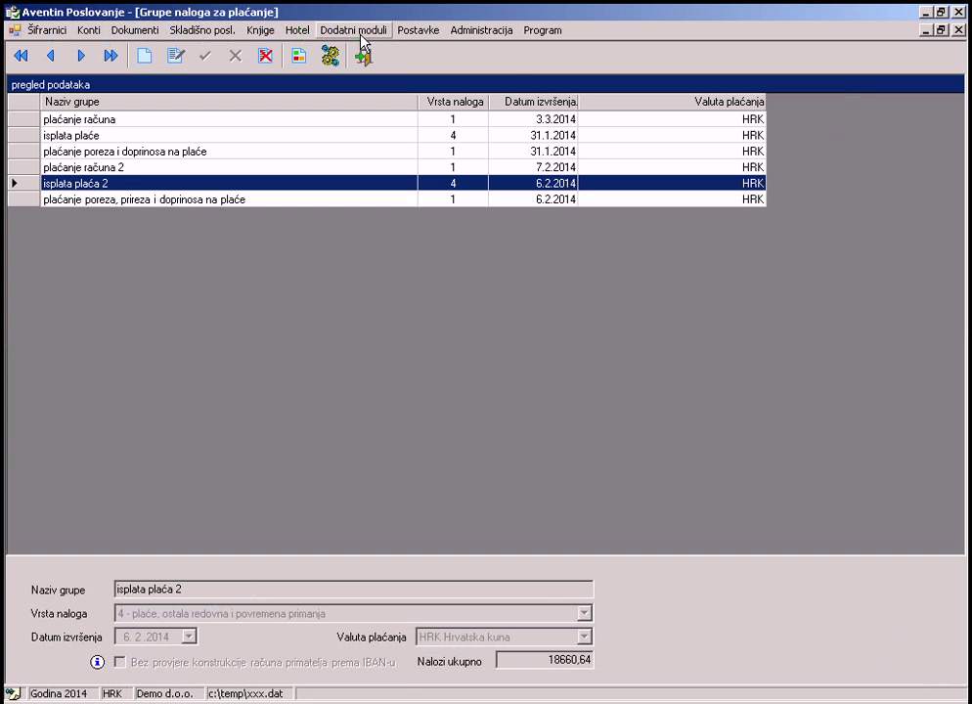
Generate the bank payment file for "isplata plaća 2" again with daily file number 2, and close the report after checking it
{"action": "left_click", "coordinate": [330, 56]}
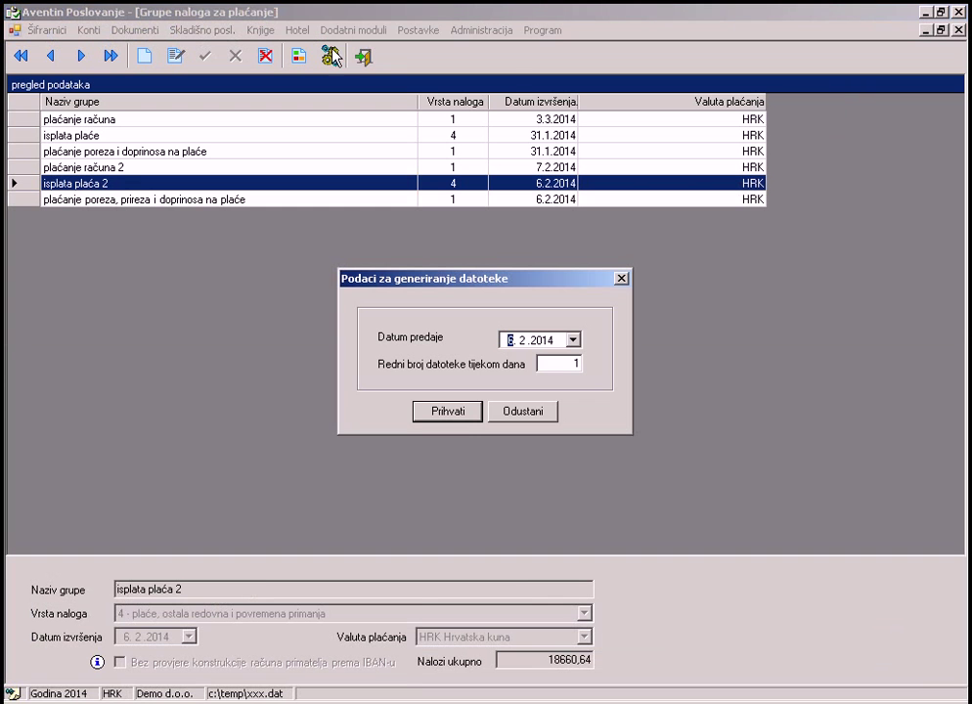
{"action": "double_click", "coordinate": [567, 363]}
{"action": "type", "text": "2"}
{"action": "left_click", "coordinate": [467, 414]}
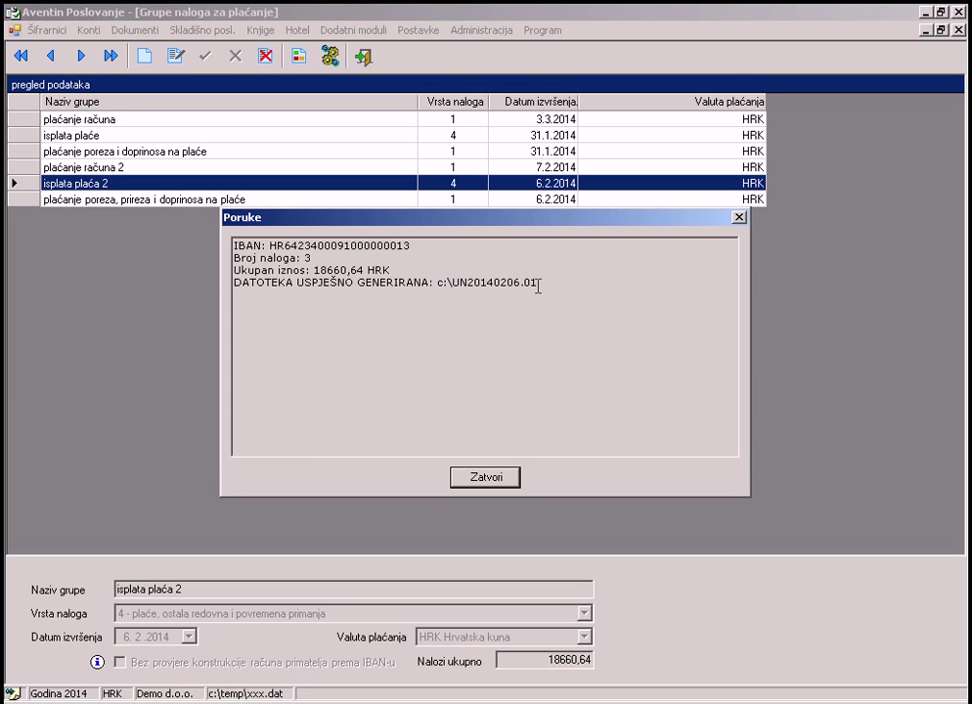
{"action": "left_click_drag", "start_coordinate": [536, 283], "coordinate": [235, 284]}
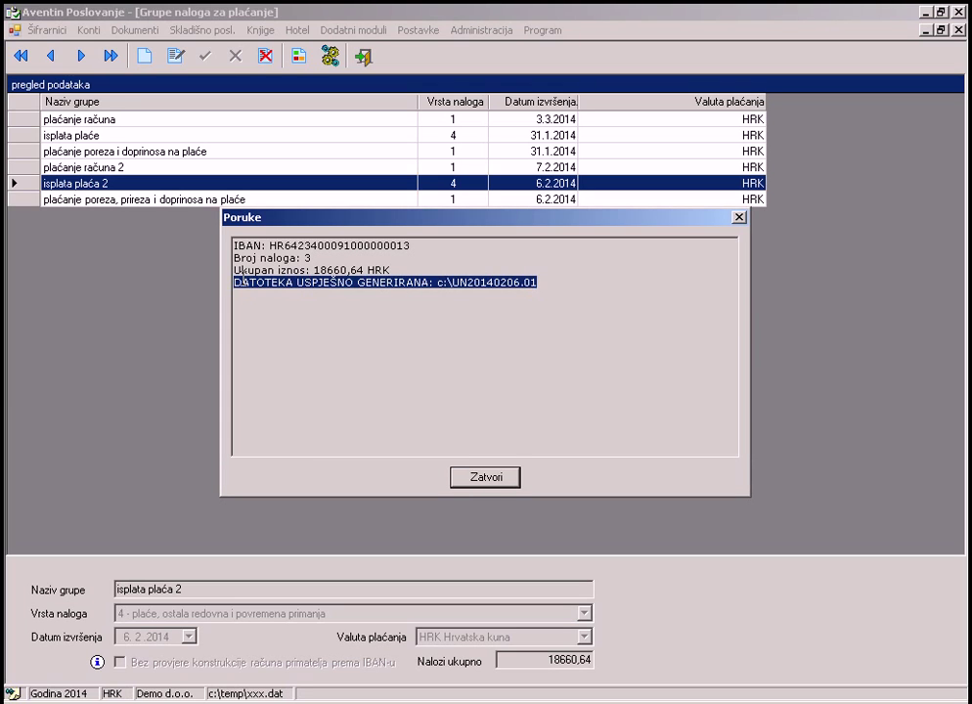
{"action": "left_click", "coordinate": [495, 482]}
Generate the bank payment file for the group "plaćanje poreza, prireza i doprinosa na plaće" with daily file number 3
{"action": "left_click", "coordinate": [180, 199]}
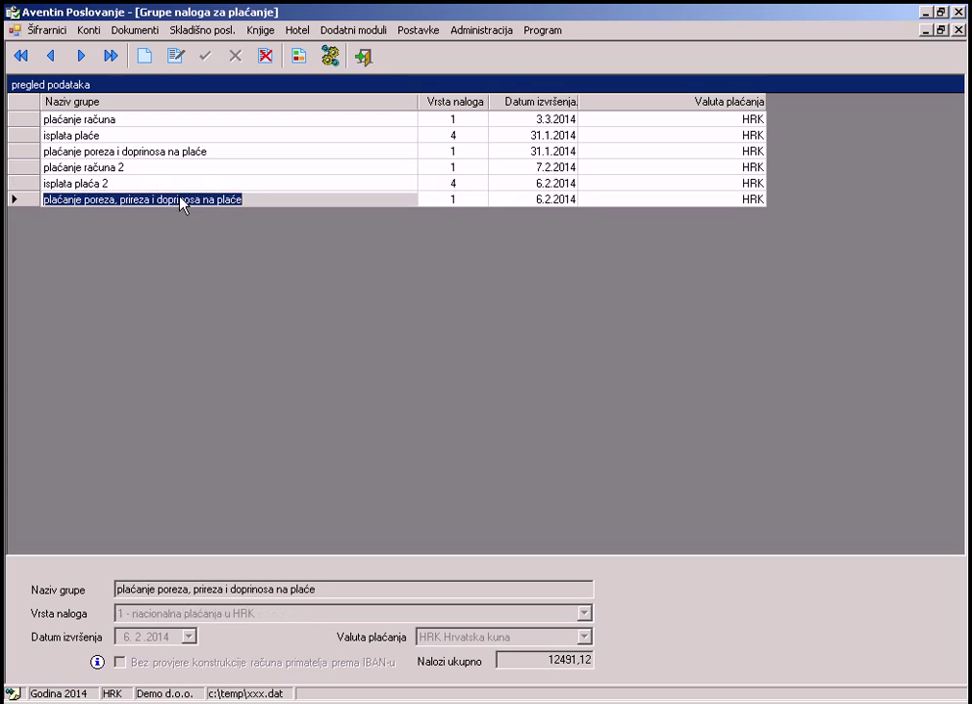
{"action": "left_click", "coordinate": [330, 56]}
{"action": "key", "text": "Tab"}
{"action": "type", "text": "3"}
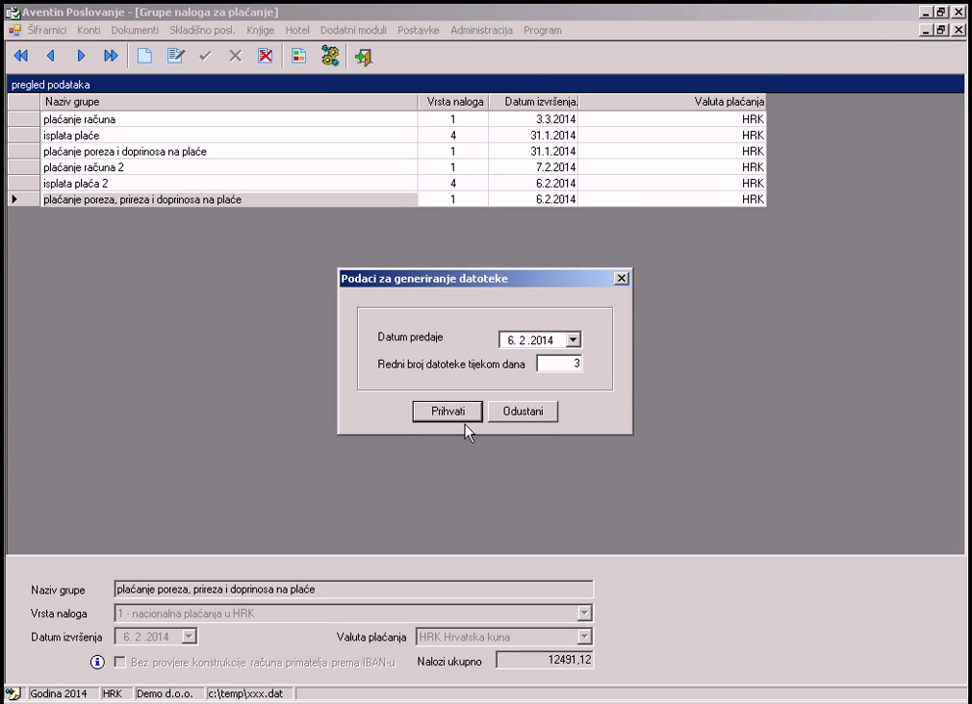
{"action": "left_click", "coordinate": [459, 420]}
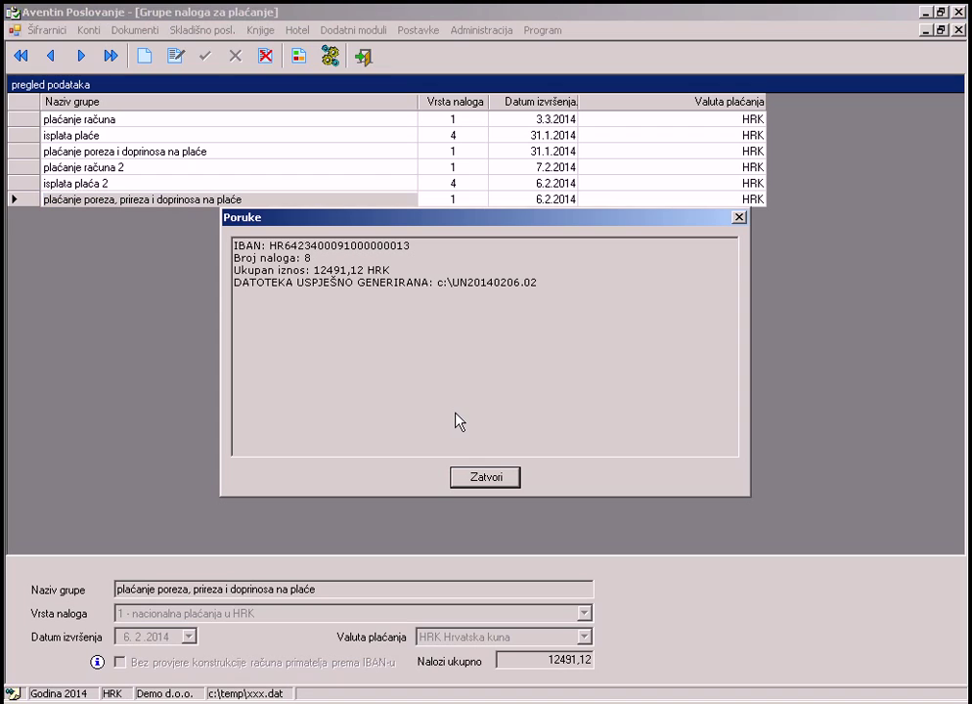
{"action": "left_click", "coordinate": [485, 477]}
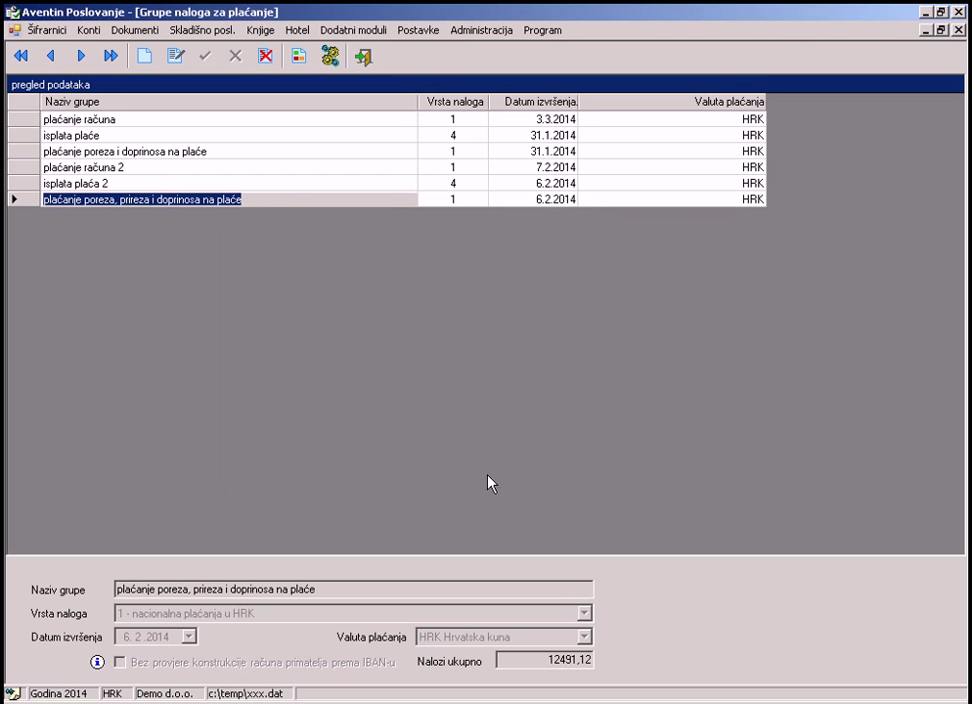
Create and save a group named "međunarodno plaćanje" with order type "2 - međunarodna plaćanja u valuti HRK ili stranoj valuti" and currency EUR
{"action": "left_click", "coordinate": [144, 57]}
{"action": "type", "text": "međunarodno plaćanje"}
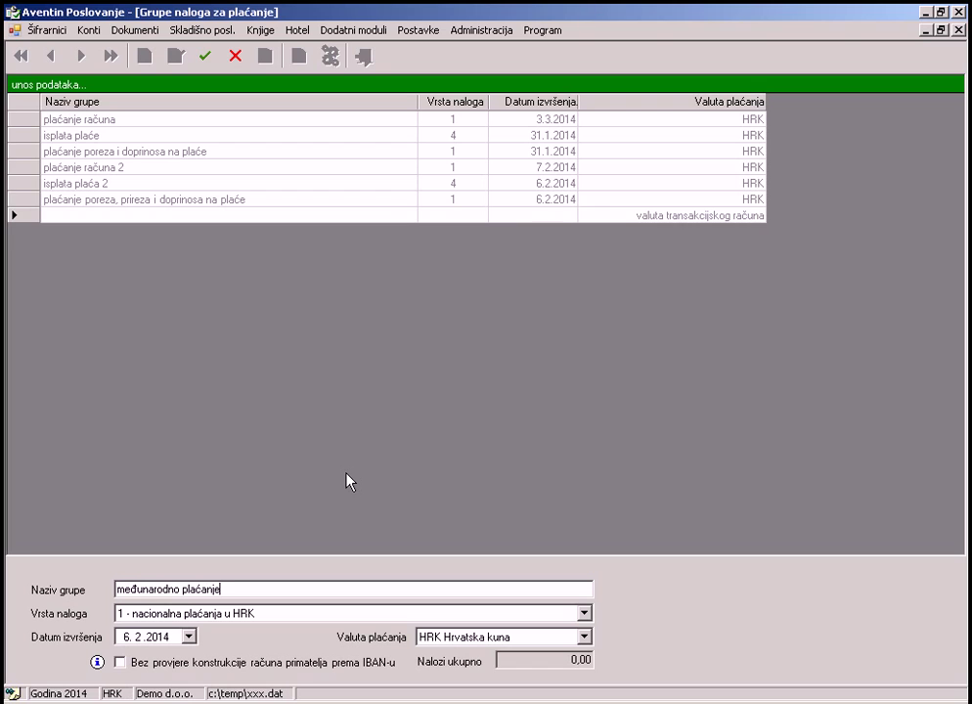
{"action": "left_click", "coordinate": [584, 613]}
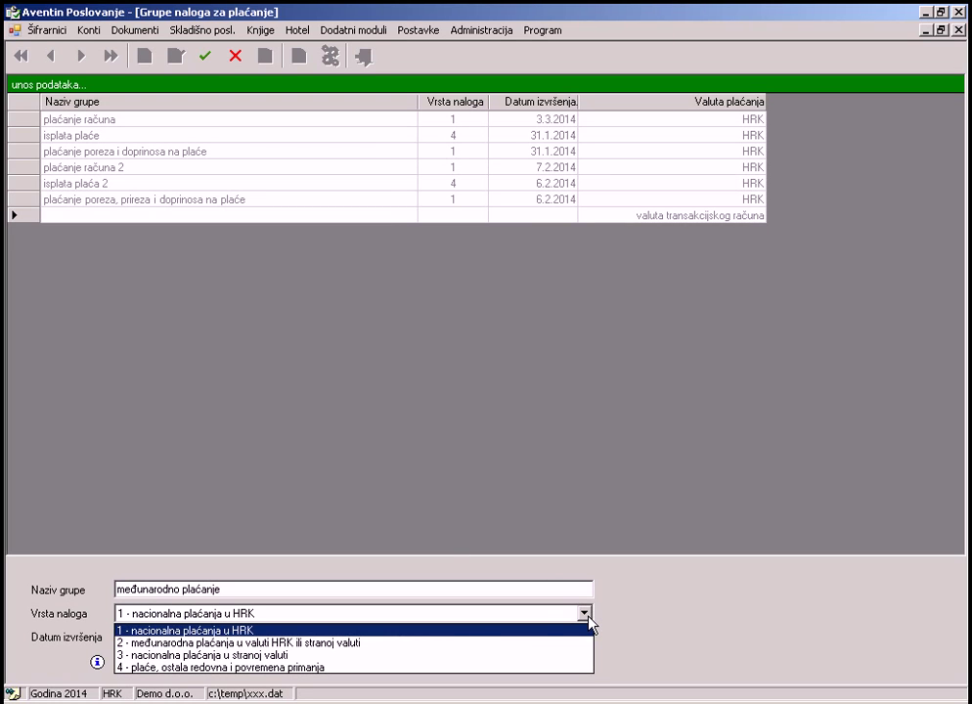
{"action": "left_click", "coordinate": [455, 642]}
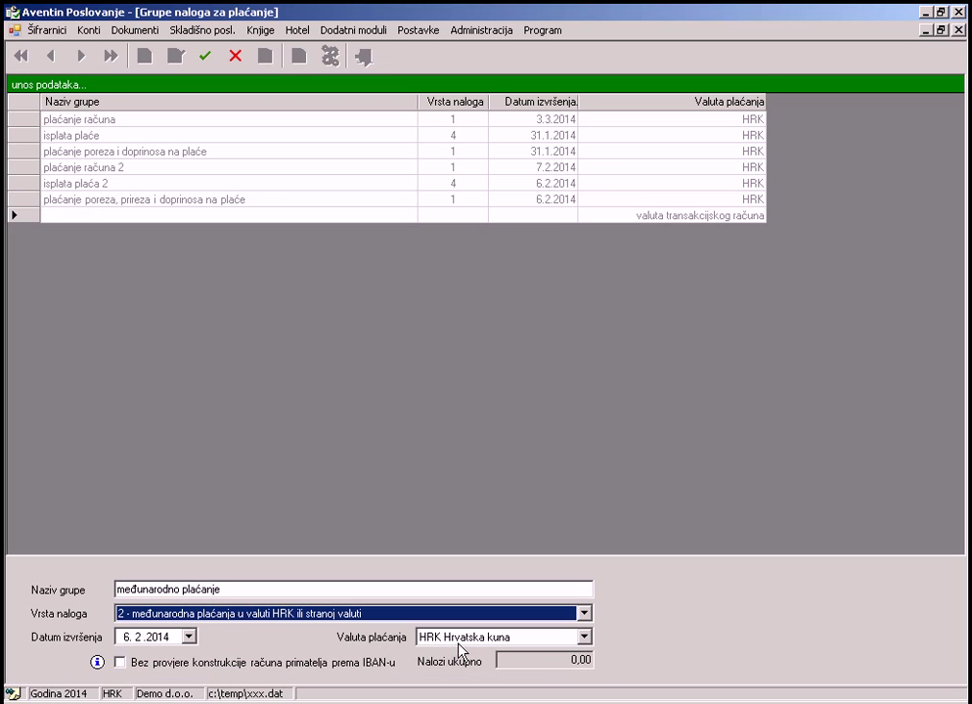
{"action": "left_click", "coordinate": [584, 637]}
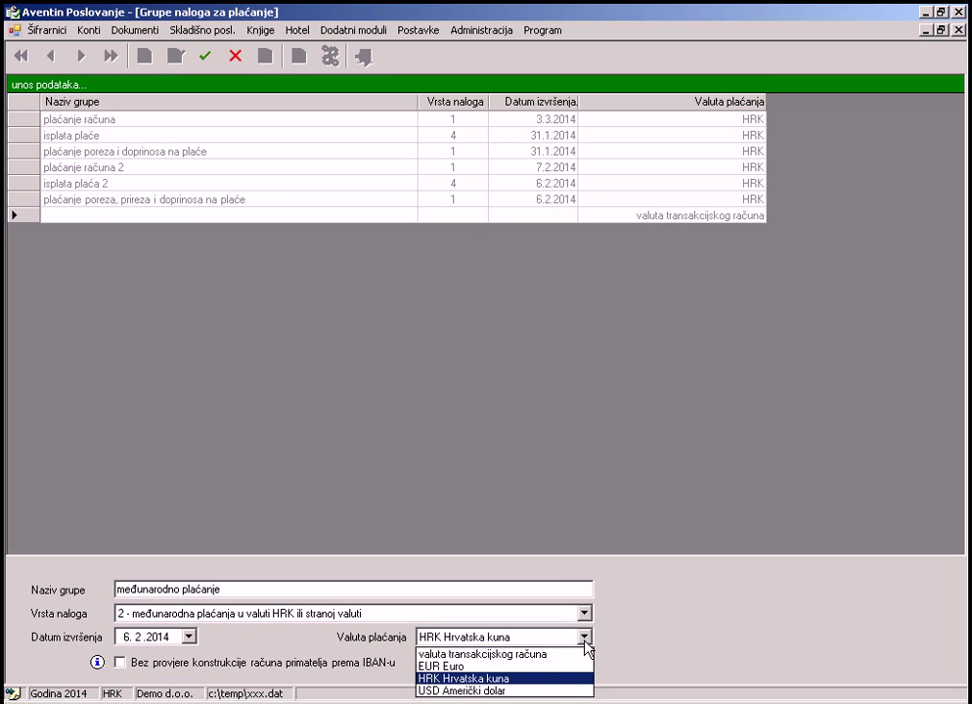
{"action": "left_click", "coordinate": [544, 671]}
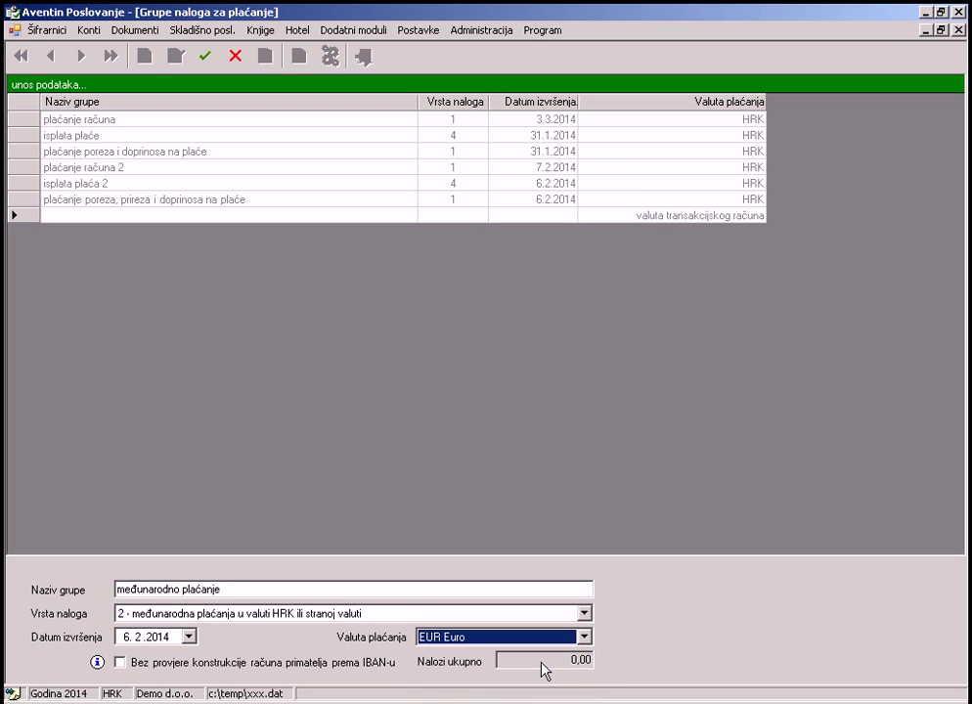
{"action": "left_click", "coordinate": [206, 57]}
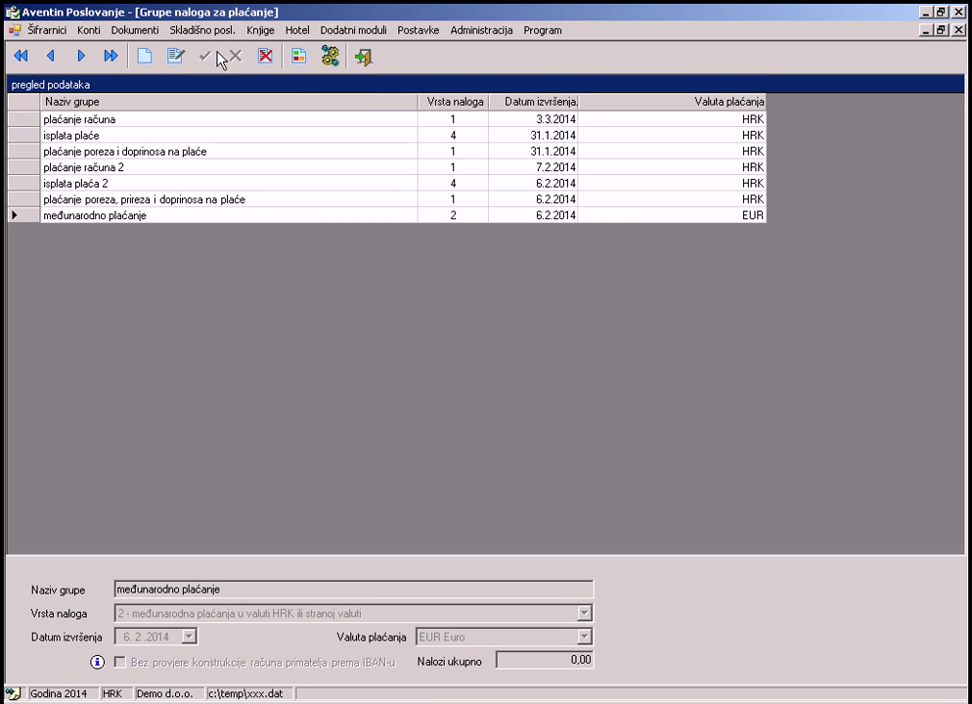
Start a new payment order in the "međunarodno plaćanje" group and choose France export s.a. as the recipient
{"action": "left_click", "coordinate": [299, 57]}
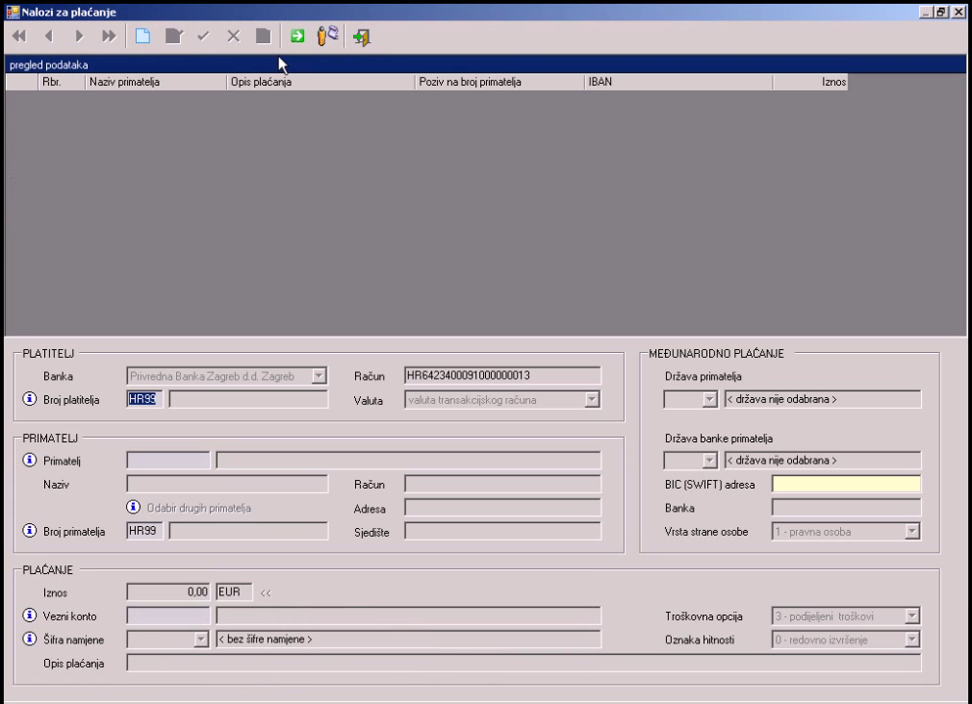
{"action": "left_click", "coordinate": [144, 38]}
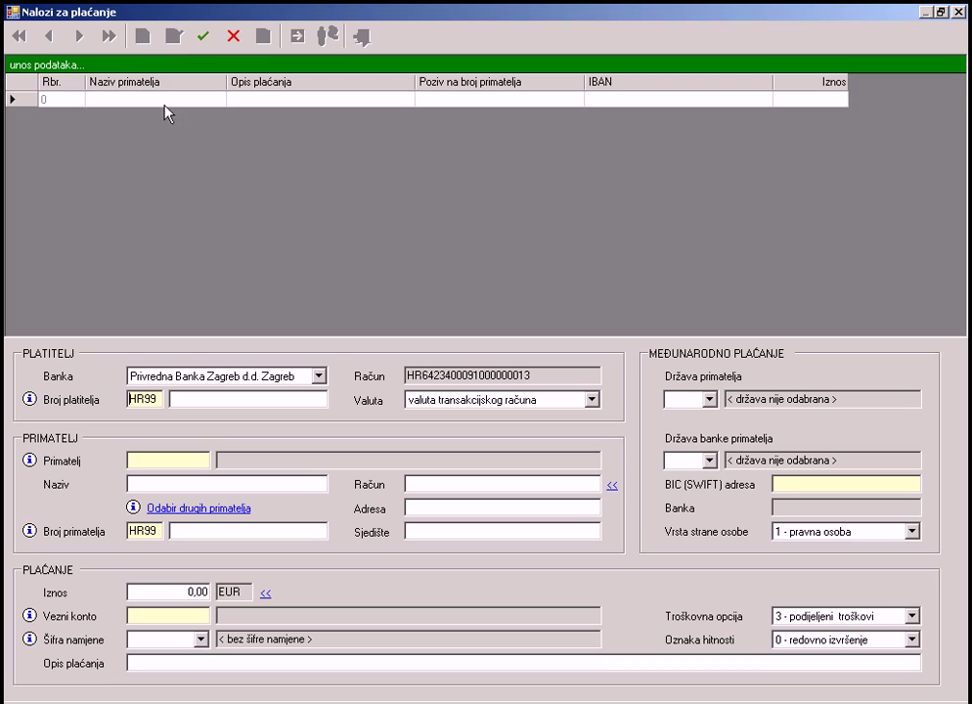
{"action": "double_click", "coordinate": [153, 459]}
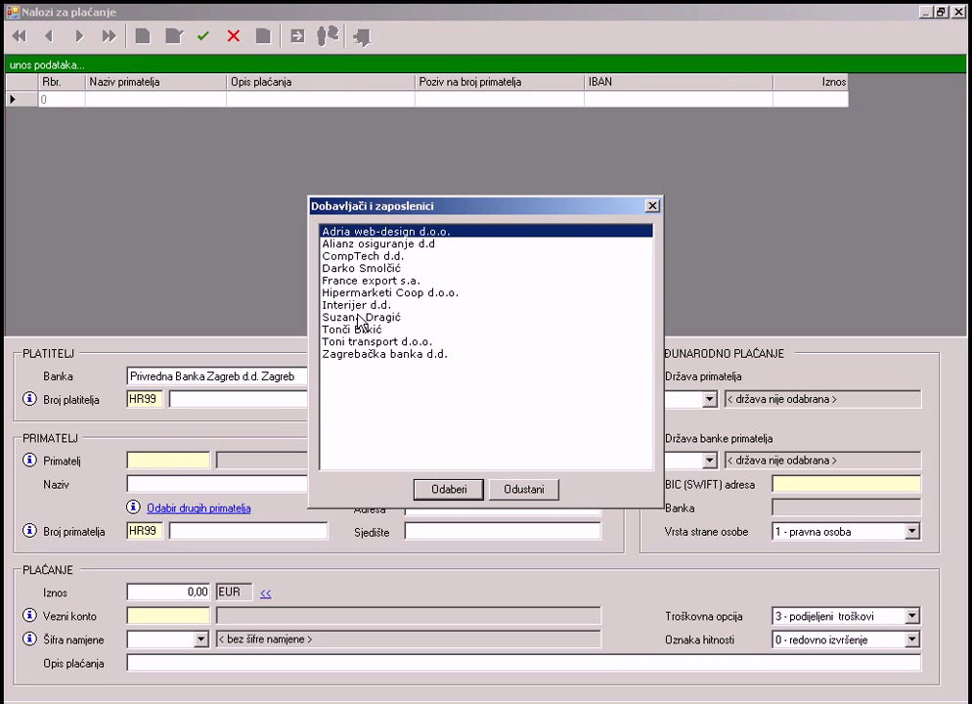
{"action": "left_click", "coordinate": [365, 282]}
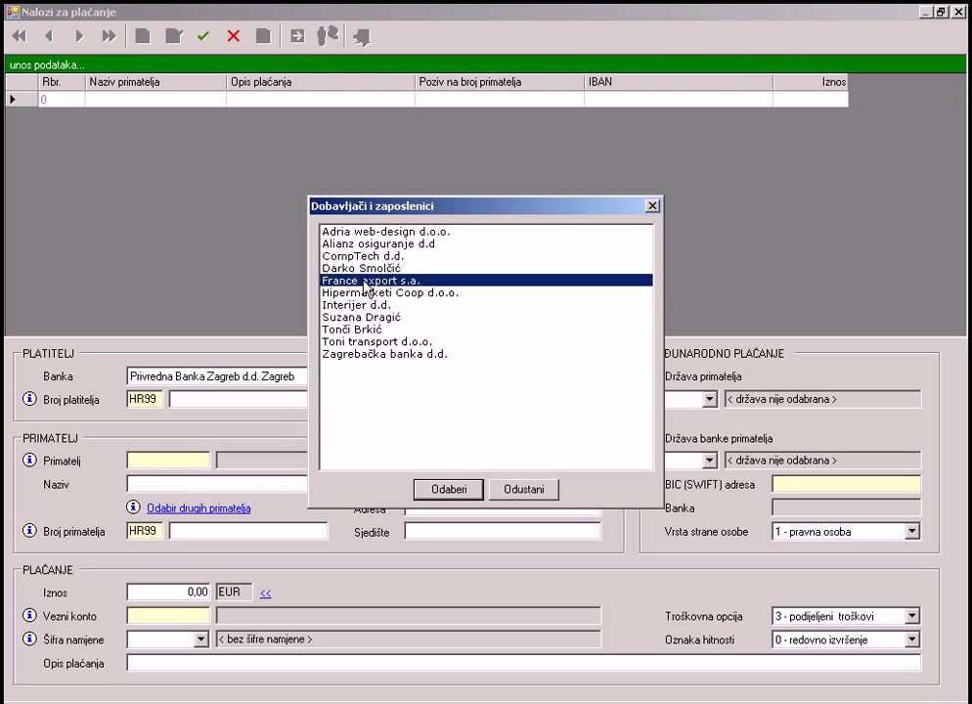
{"action": "left_click", "coordinate": [457, 490]}
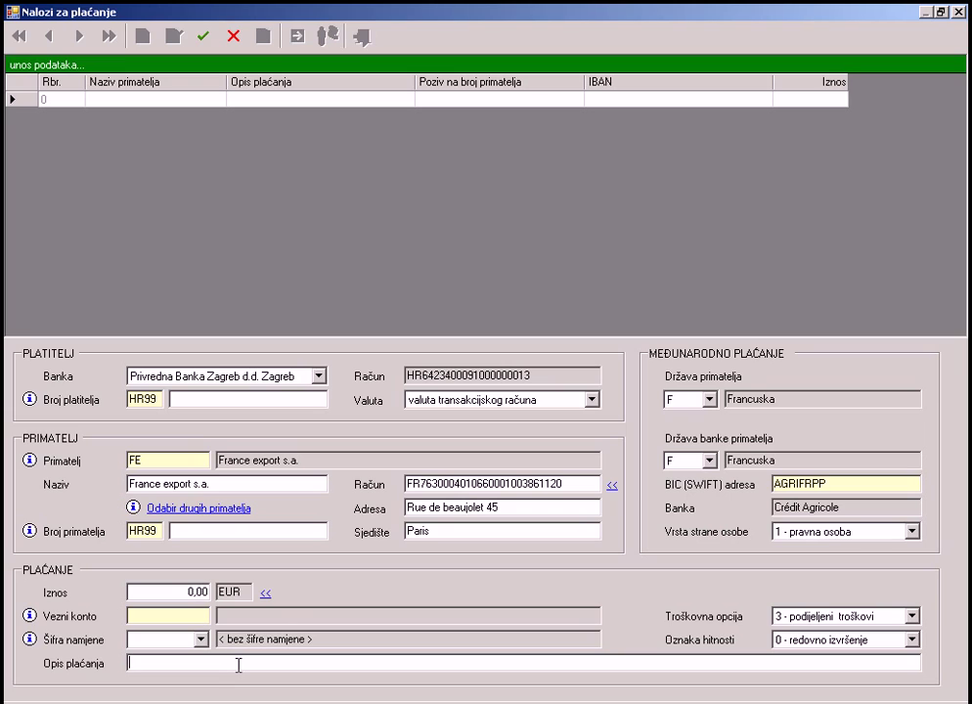
Enter "Advance payment" as the payment description and set the order amount to 1500 EUR
{"action": "type", "text": "Advance payment"}
{"action": "left_click_drag", "start_coordinate": [131, 591], "coordinate": [240, 583]}
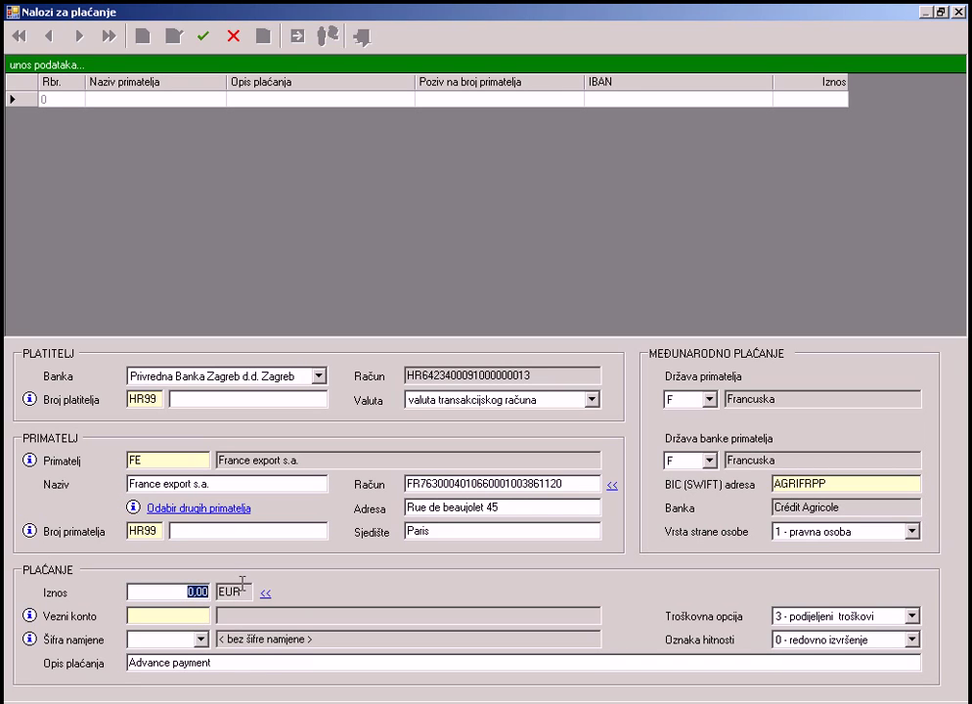
{"action": "type", "text": "1500"}
{"action": "key", "text": "Tab"}
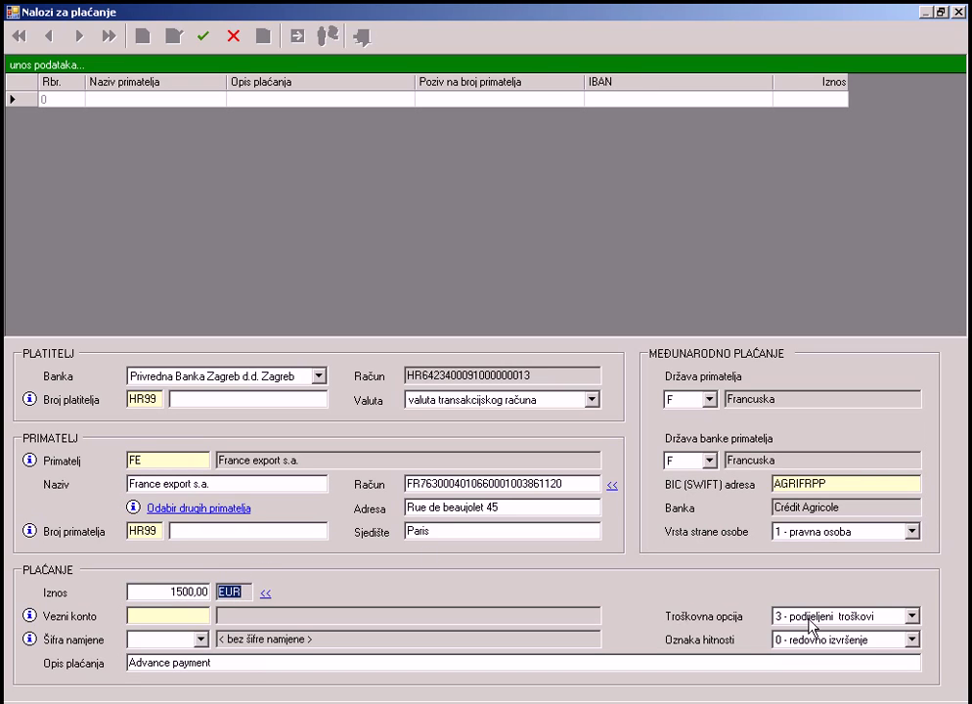
Set the order's cost option to "1 - na teret nalogodavatelja", then save the order and return to the payment order groups
{"action": "left_click", "coordinate": [910, 620]}
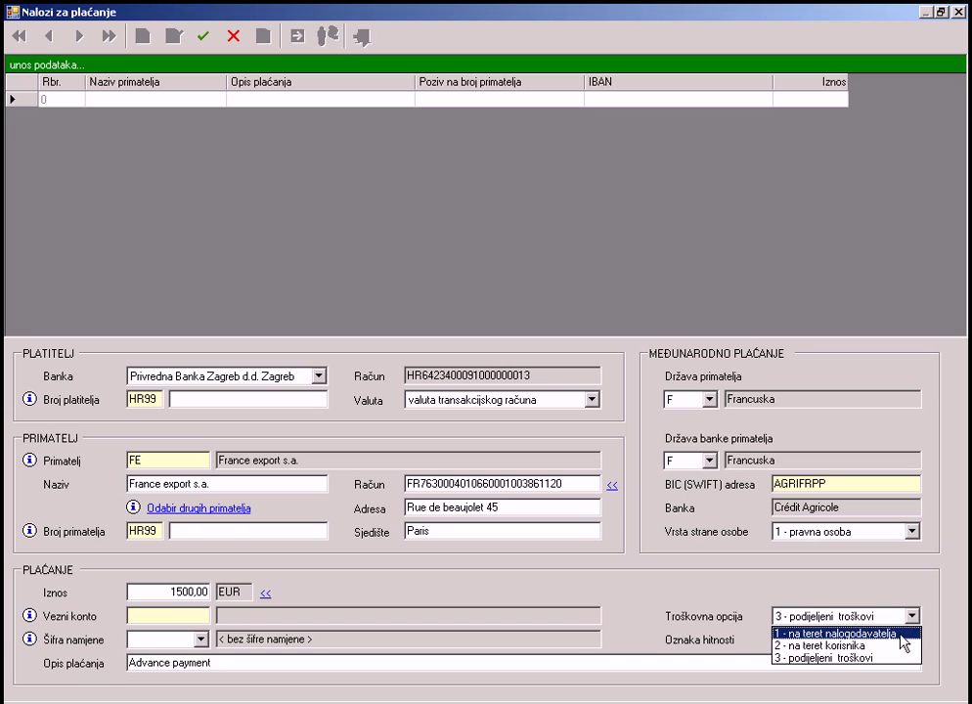
{"action": "left_click", "coordinate": [901, 633]}
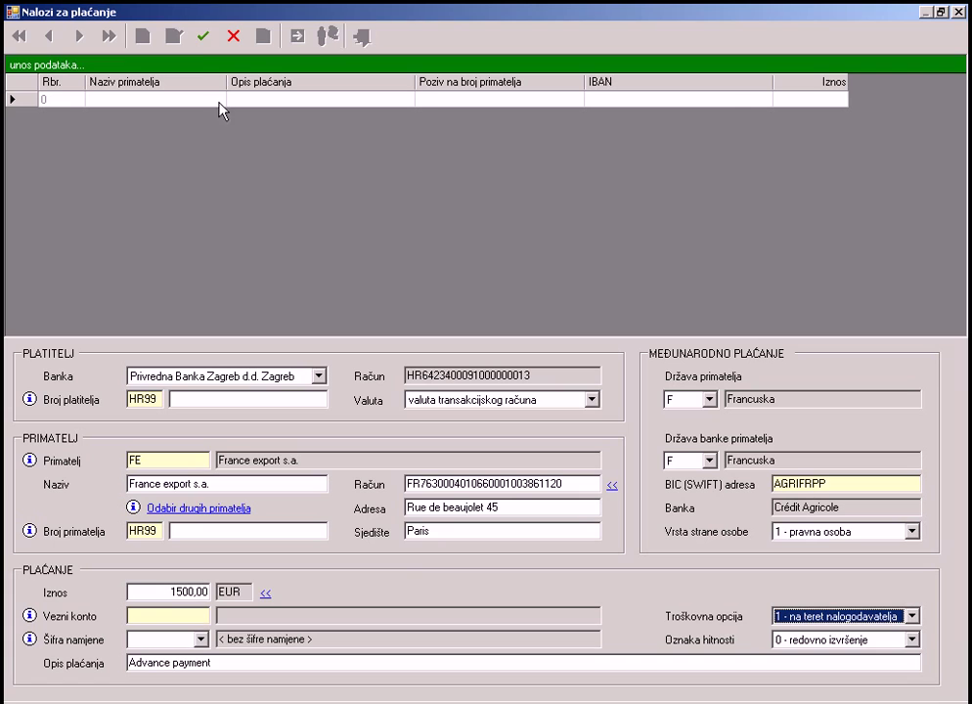
{"action": "left_click", "coordinate": [203, 47]}
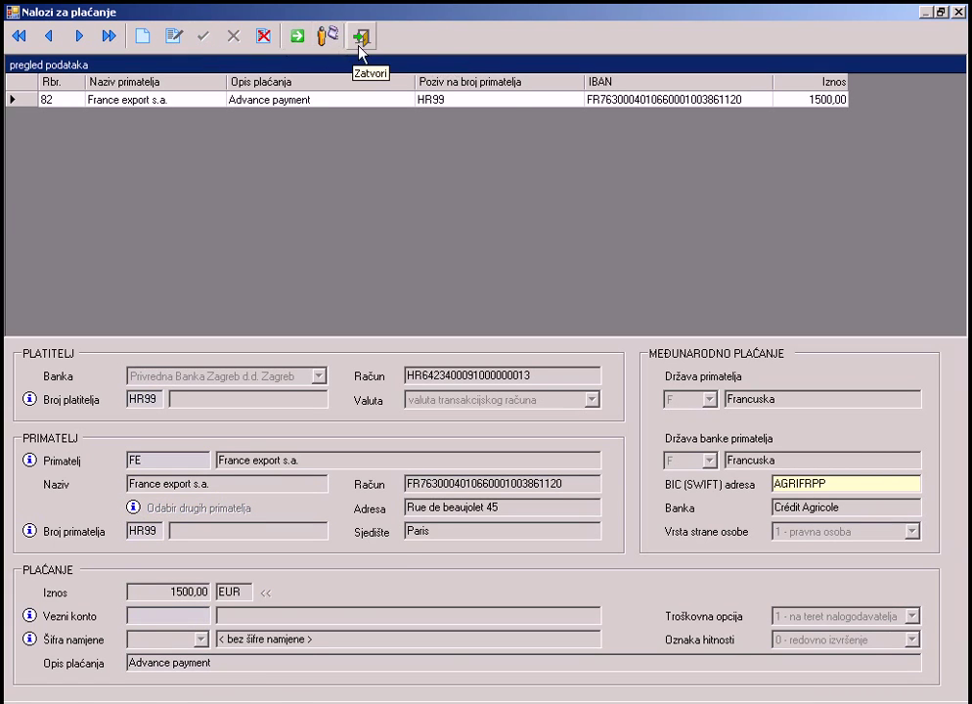
{"action": "left_click", "coordinate": [363, 41]}
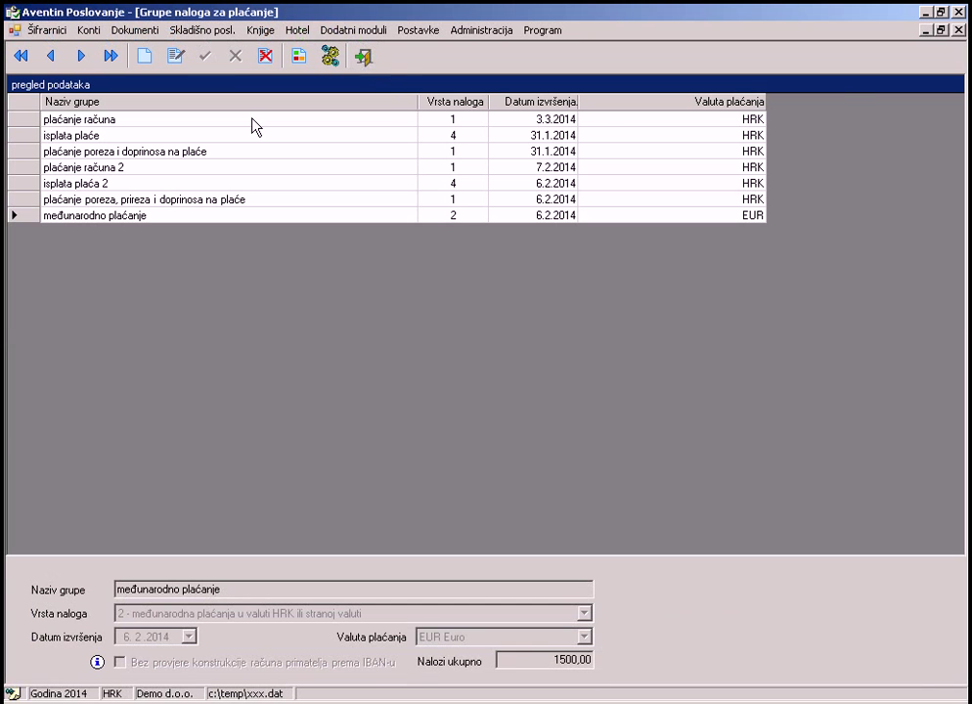
Generate the bank payment file for the group "međunarodno plaćanje" with daily file number 4
{"action": "left_click", "coordinate": [330, 56]}
{"action": "key", "text": "Tab"}
{"action": "type", "text": "4"}
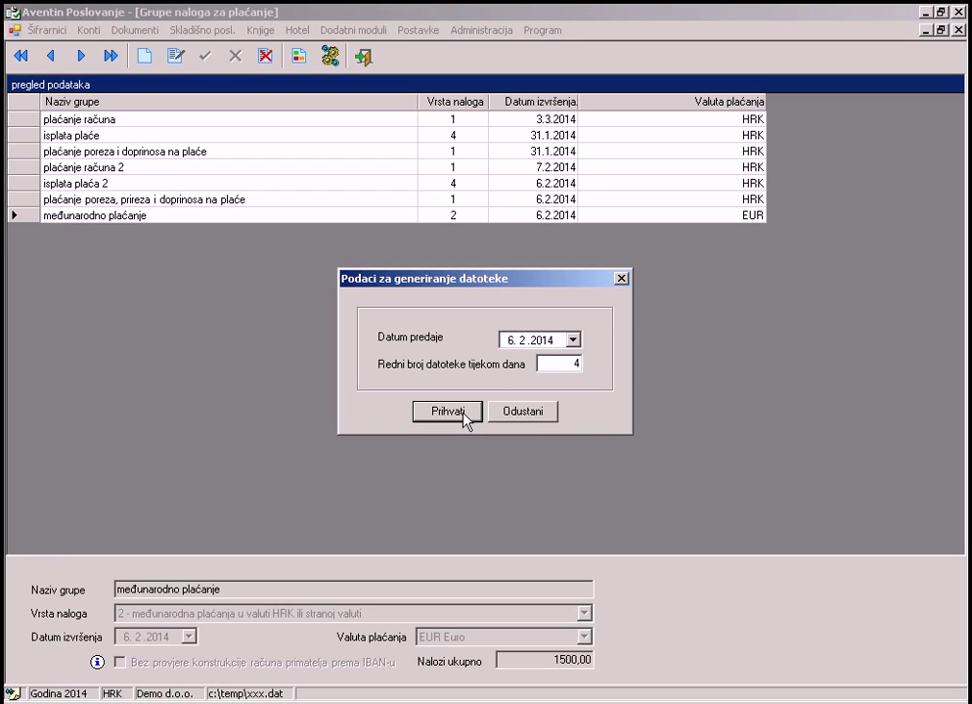